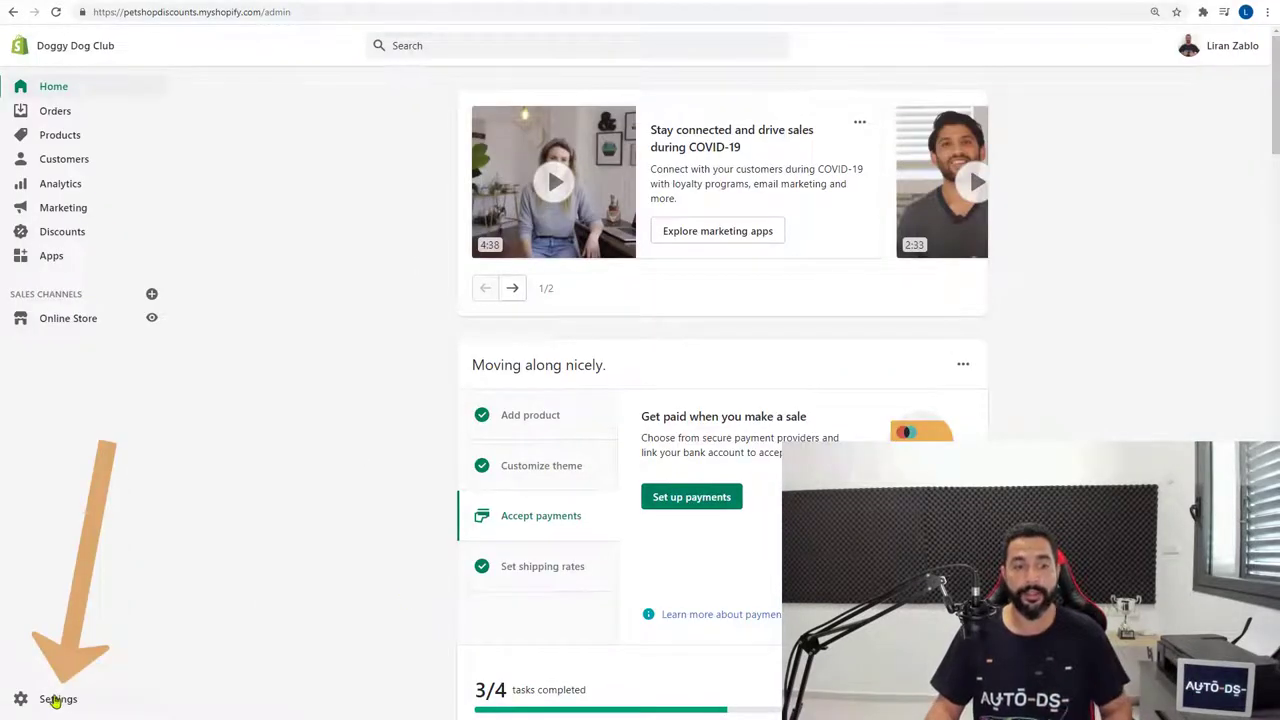
Go to the store's Checkout settings through Settings
{"action": "left_click", "coordinate": [57, 699]}
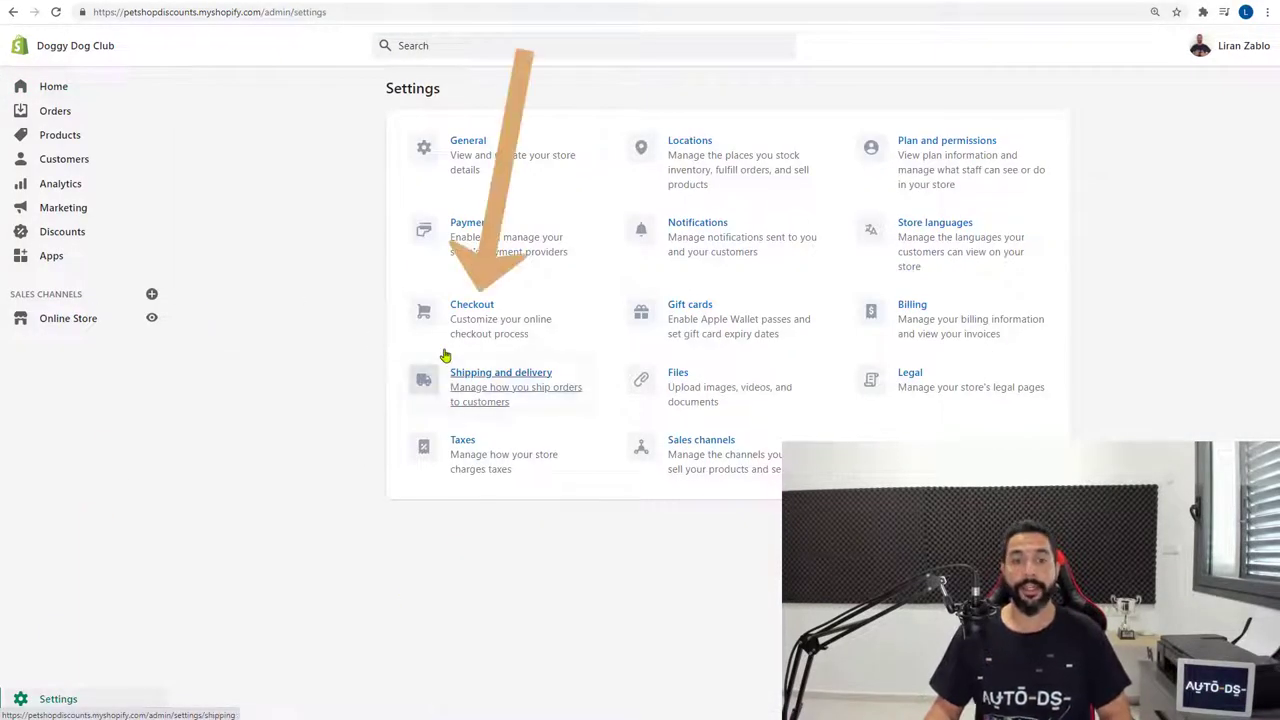
{"action": "left_click", "coordinate": [466, 314]}
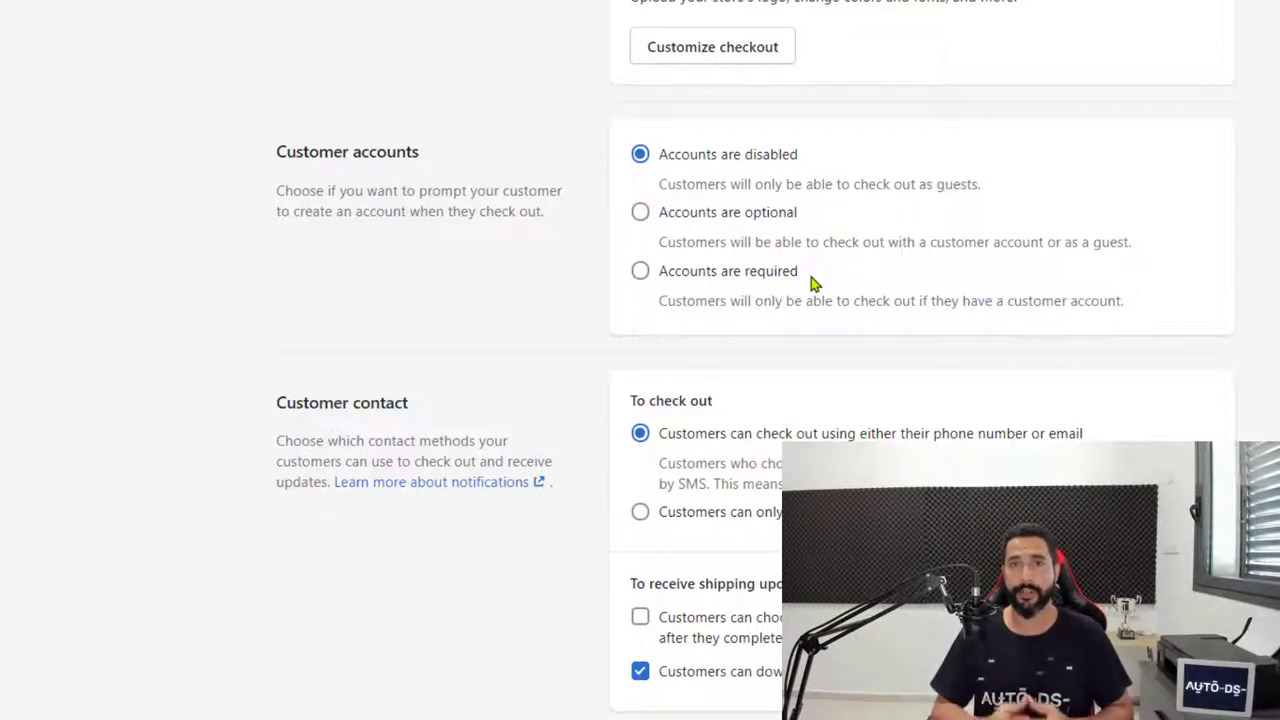
Under Customer contact, choose 'Customers can only check out using email'
{"action": "scroll", "coordinate": [812, 285], "scroll_direction": "down", "scroll_amount": 2}
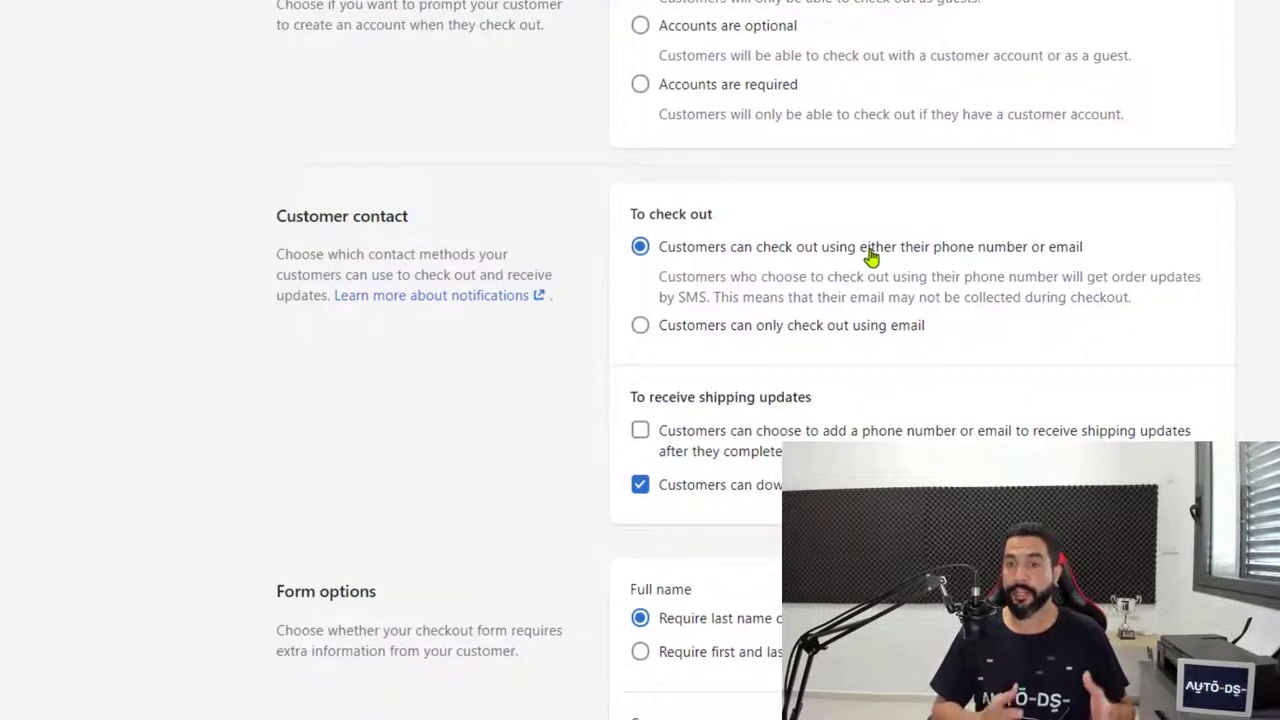
{"action": "left_click", "coordinate": [699, 330]}
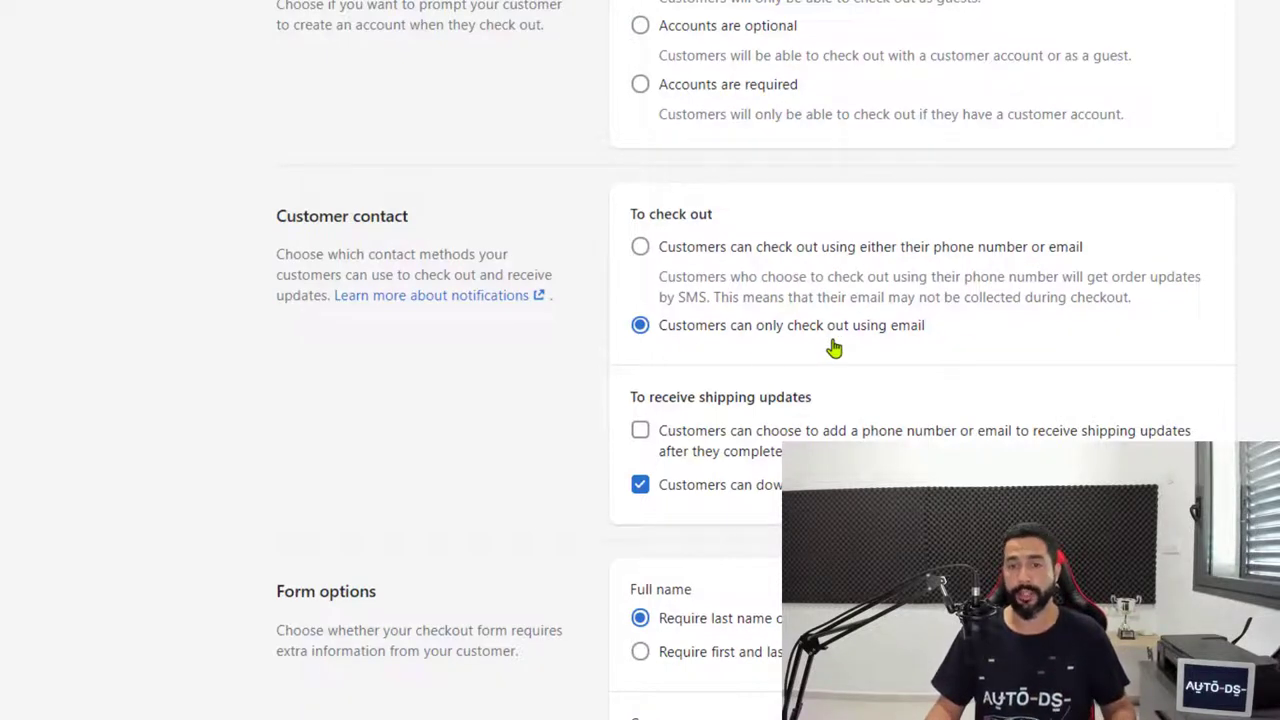
{"action": "scroll", "coordinate": [834, 347], "scroll_direction": "down", "scroll_amount": 3}
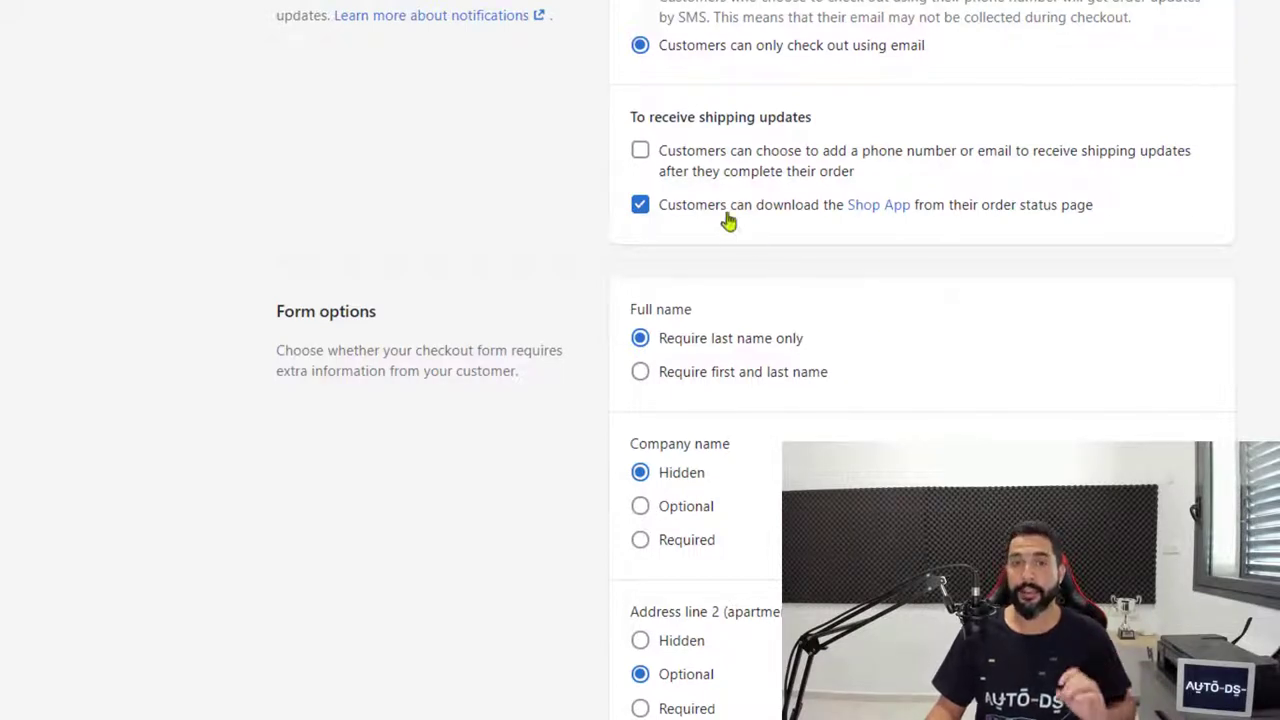
Disable the Shop App download offer and enable adding a phone or email for shipping updates
{"action": "left_click", "coordinate": [646, 207]}
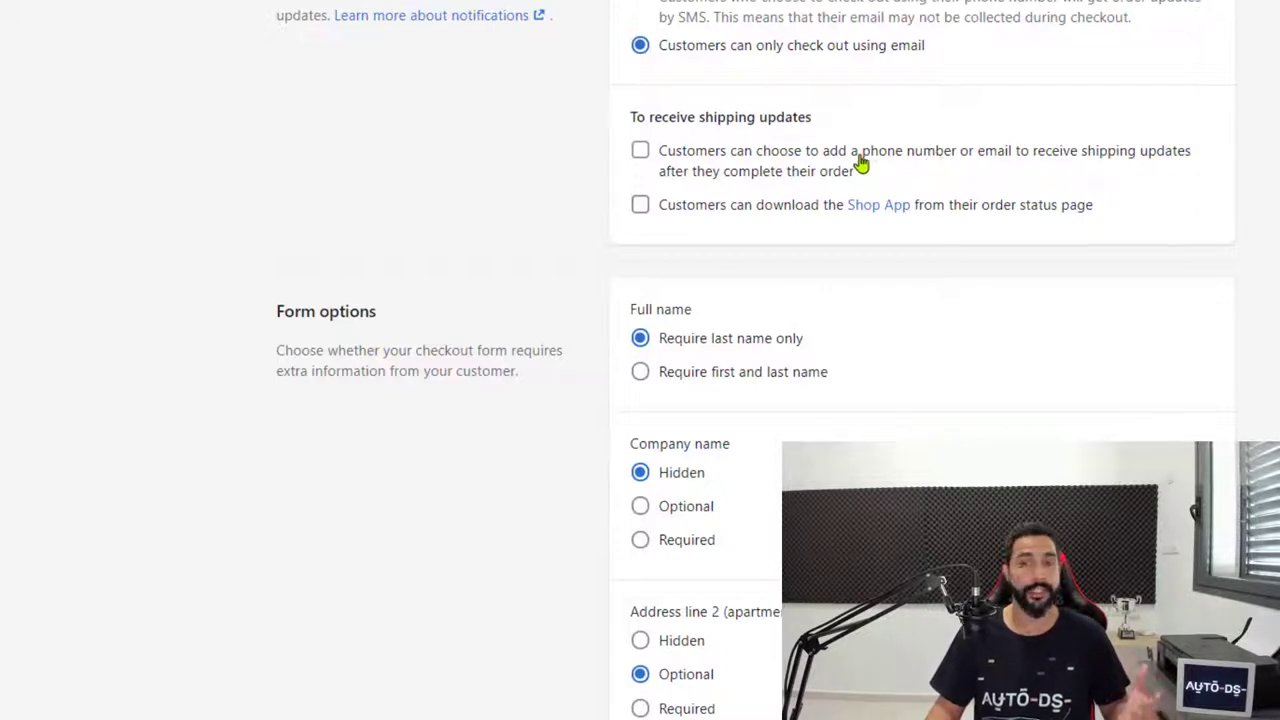
{"action": "left_click", "coordinate": [641, 152]}
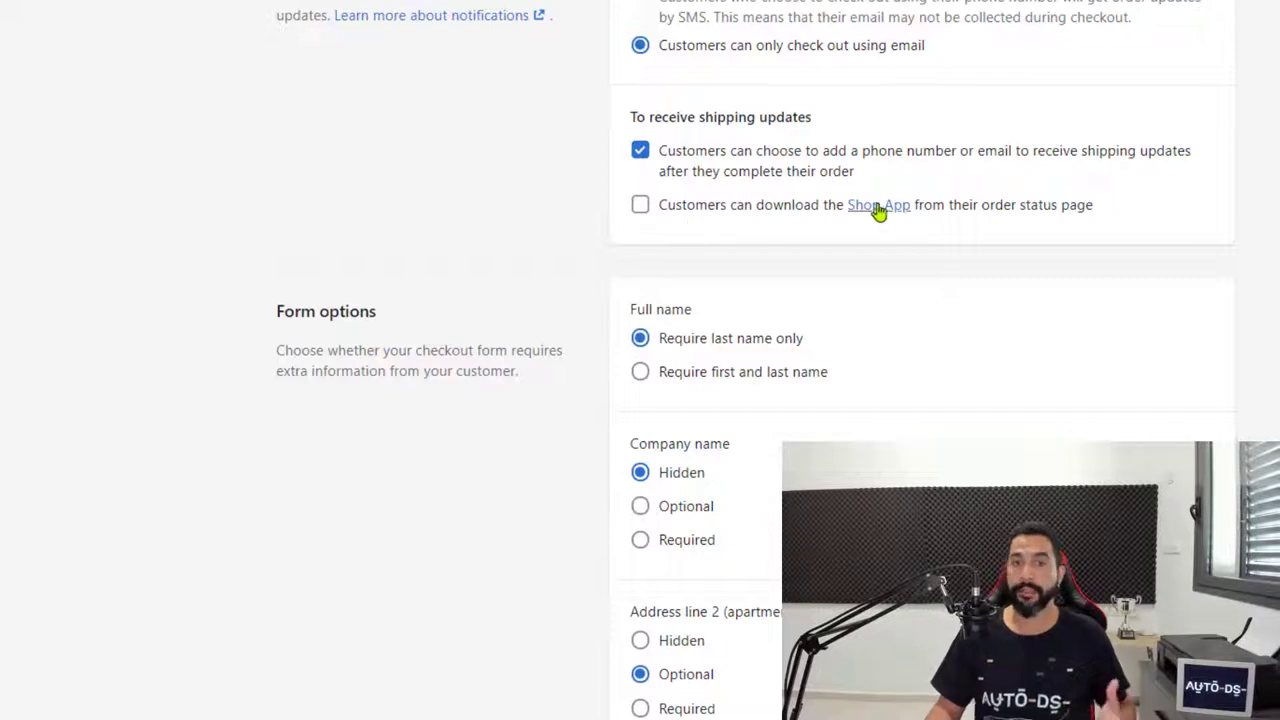
{"action": "scroll", "coordinate": [815, 210], "scroll_direction": "down", "scroll_amount": 1}
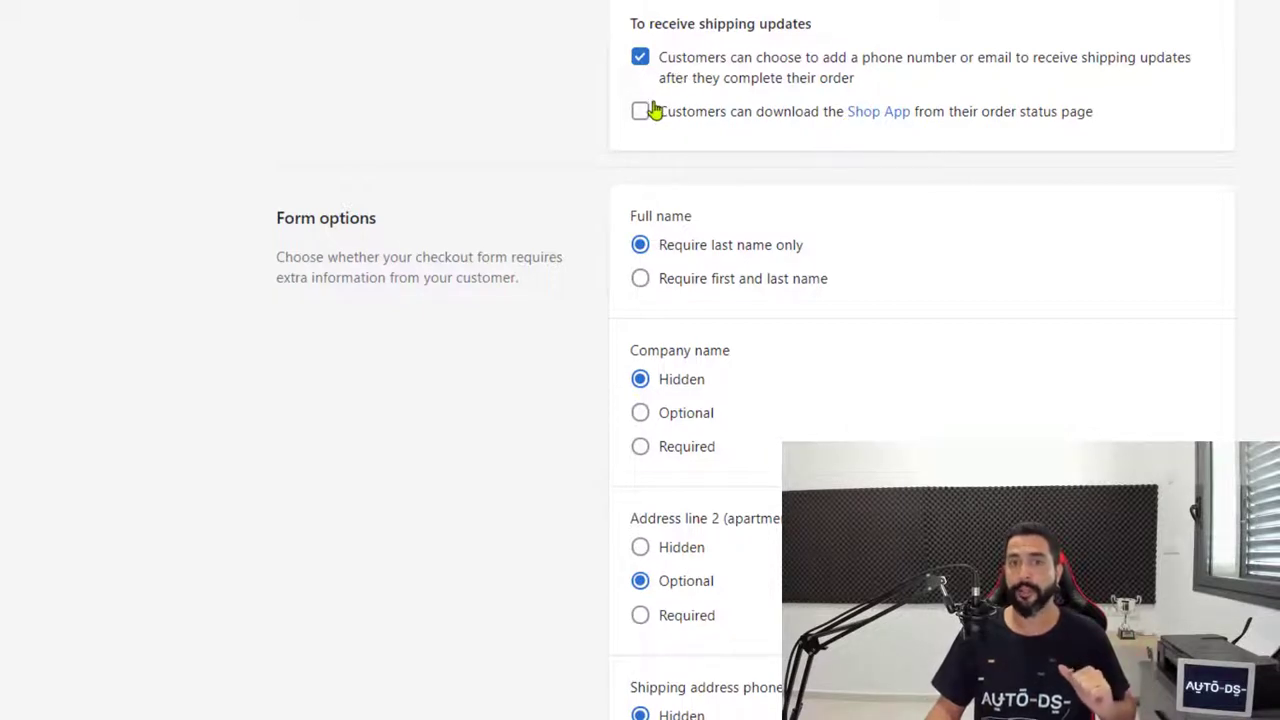
{"action": "scroll", "coordinate": [651, 118], "scroll_direction": "down", "scroll_amount": 1}
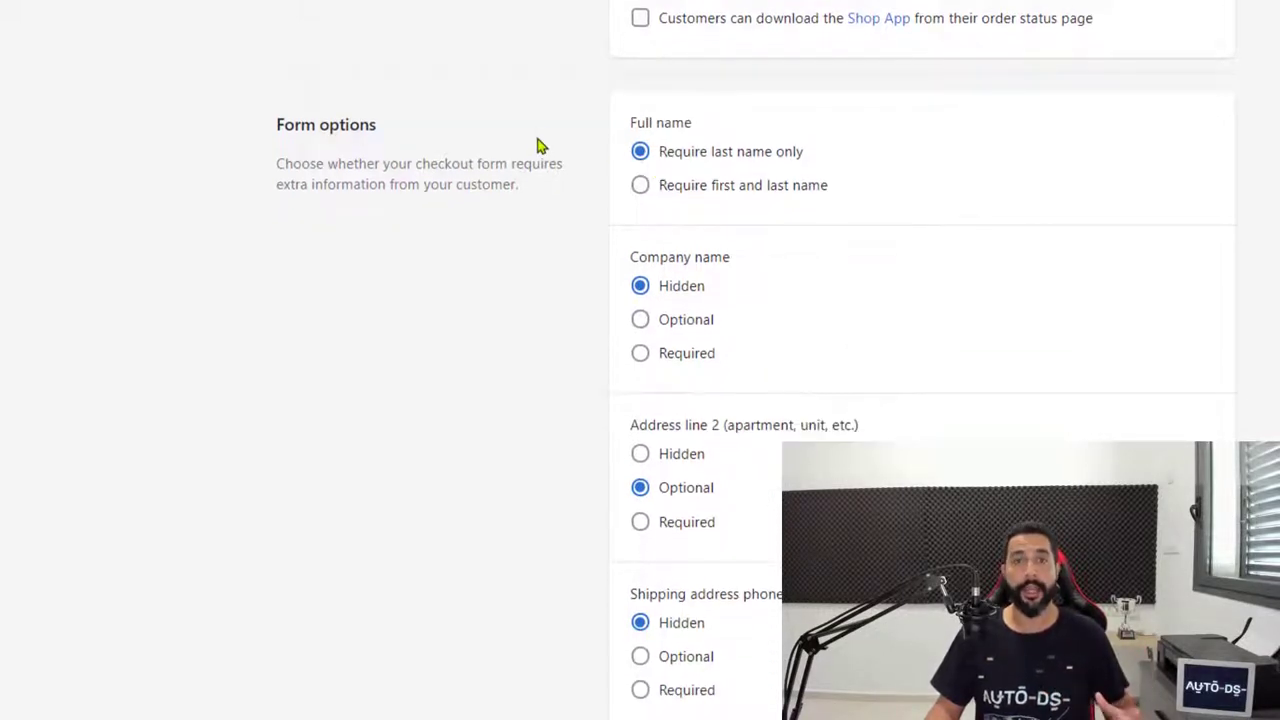
Set Form options to require first and last name, keeping Company name Hidden
{"action": "left_click", "coordinate": [673, 197]}
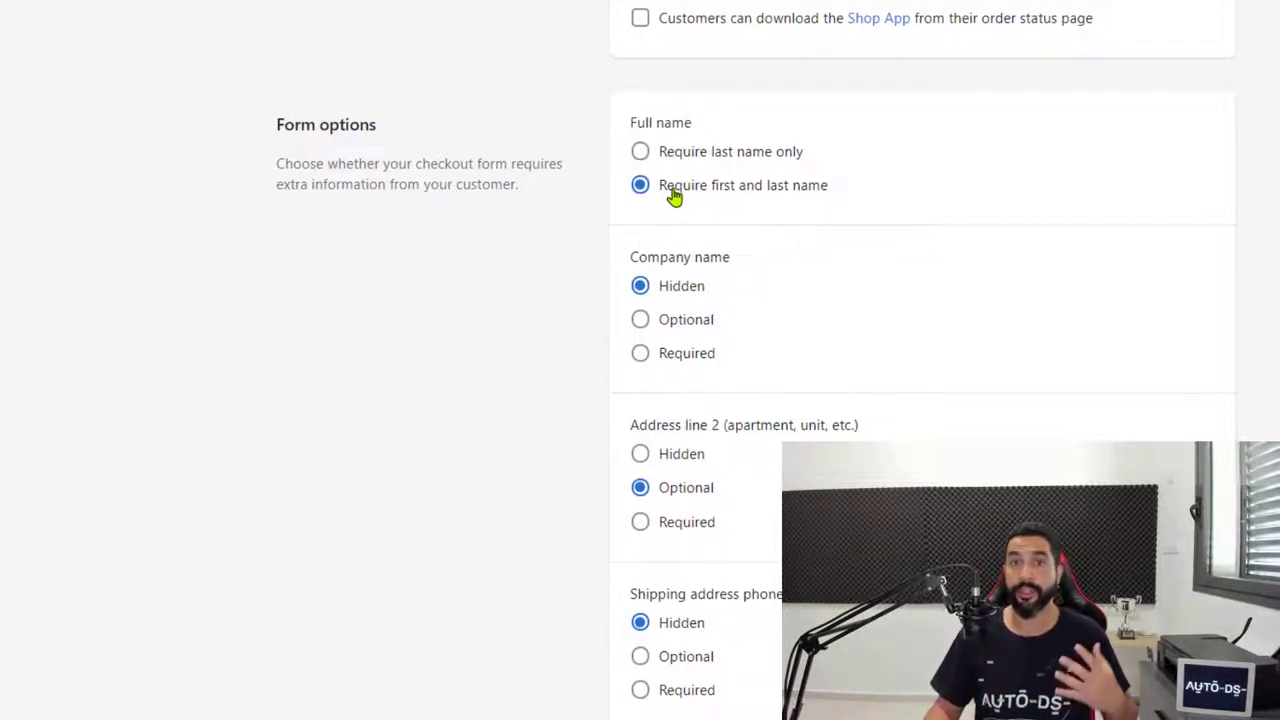
{"action": "scroll", "coordinate": [673, 197], "scroll_direction": "down", "scroll_amount": 1}
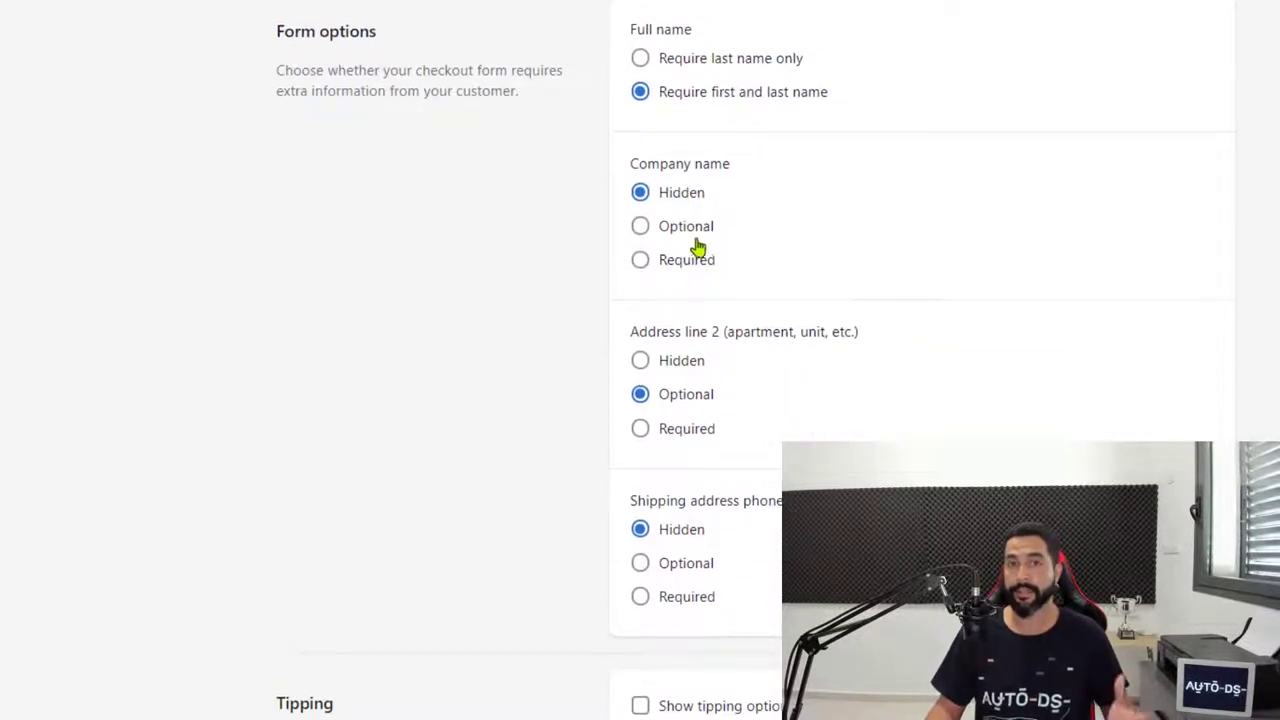
{"action": "left_click", "coordinate": [690, 234]}
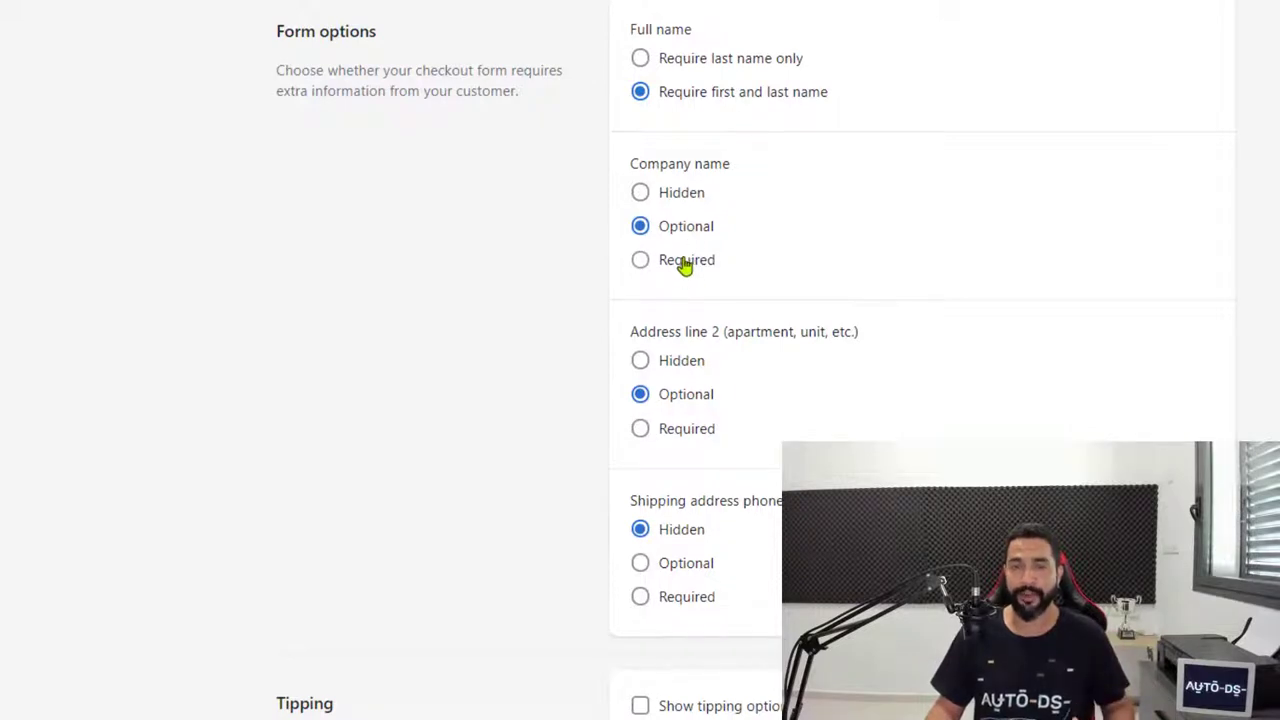
{"action": "left_click", "coordinate": [684, 194]}
Save the checkout settings changes
{"action": "scroll", "coordinate": [770, 234], "scroll_direction": "down", "scroll_amount": 4}
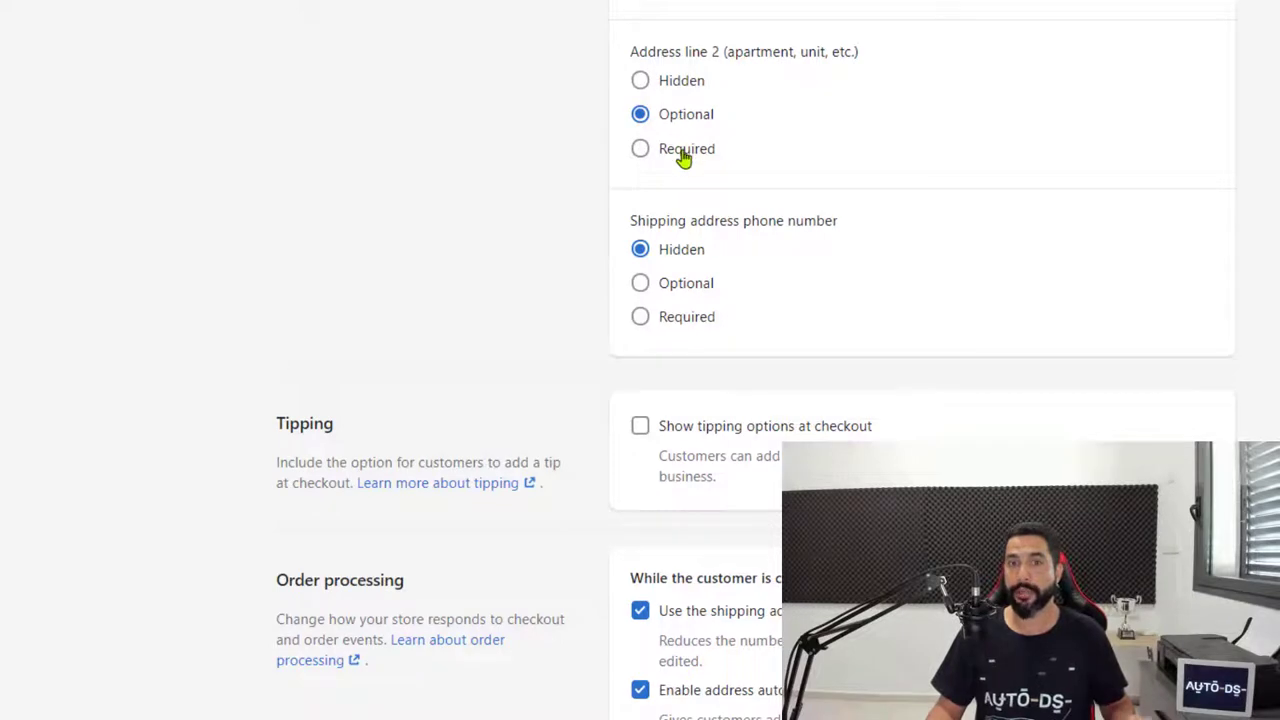
{"action": "scroll", "coordinate": [684, 158], "scroll_direction": "down", "scroll_amount": 3}
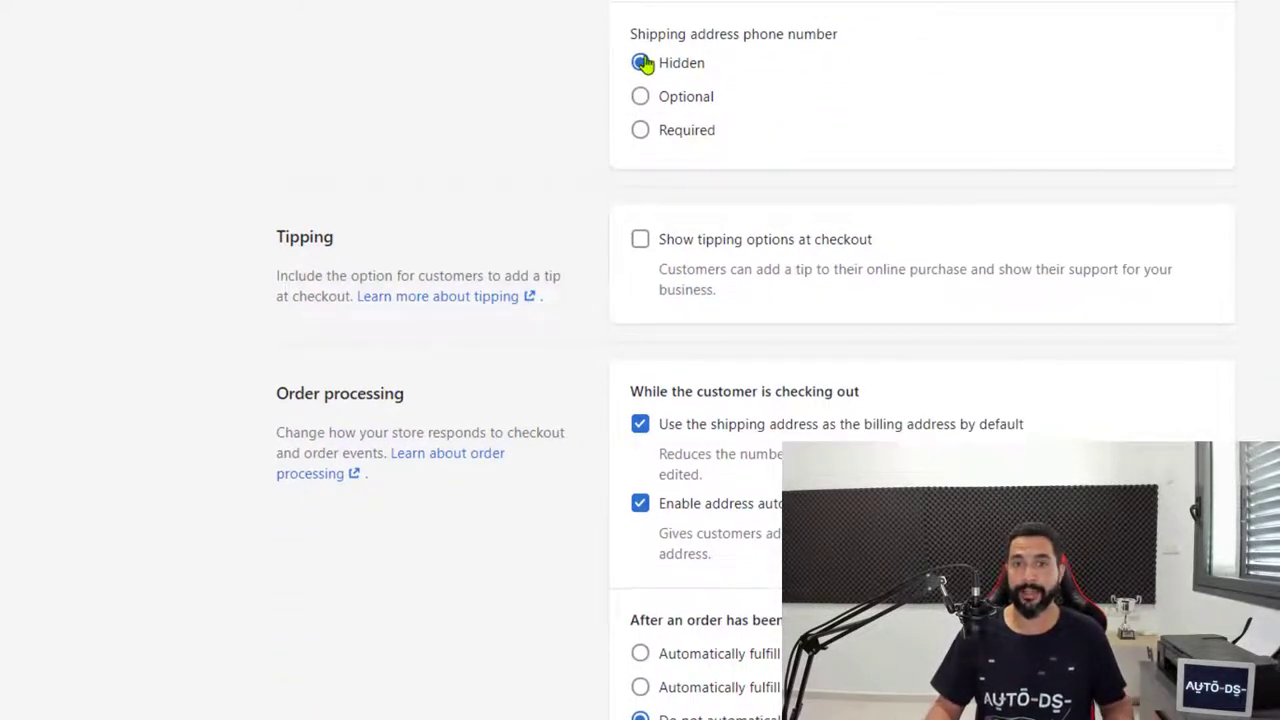
{"action": "scroll", "coordinate": [652, 117], "scroll_direction": "down", "scroll_amount": 6}
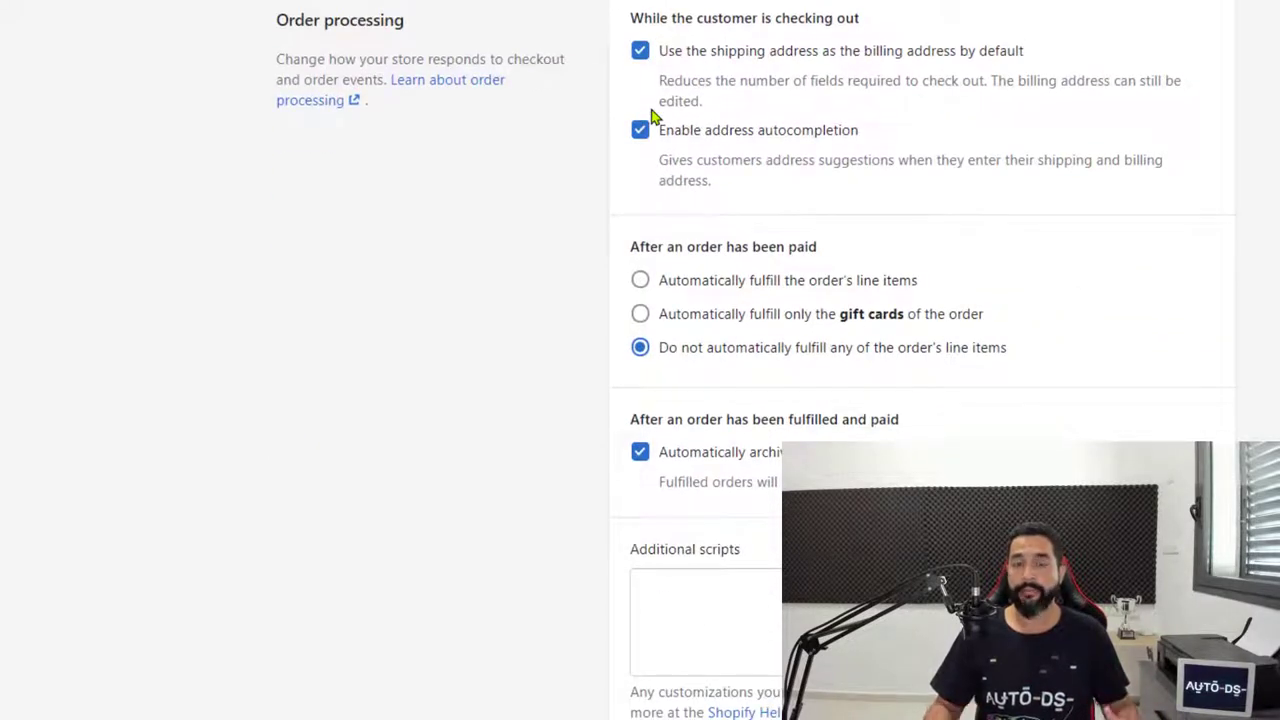
{"action": "scroll", "coordinate": [726, 143], "scroll_direction": "down", "scroll_amount": 5}
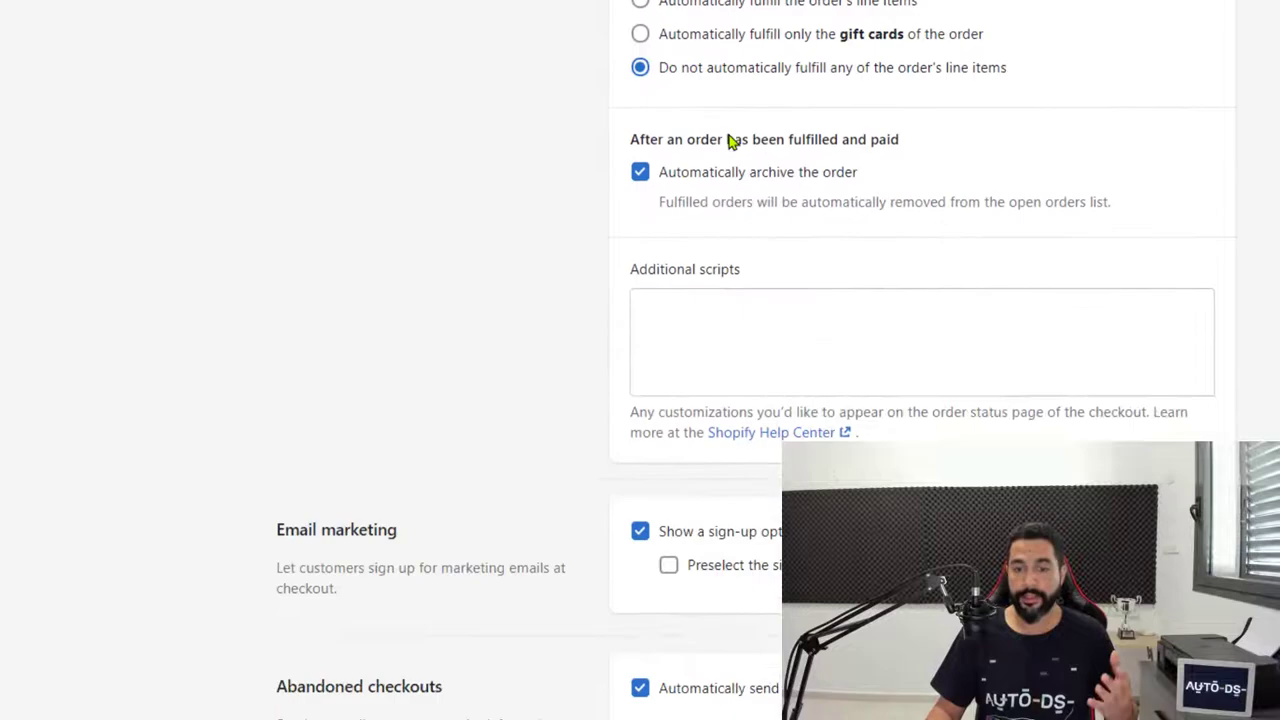
{"action": "scroll", "coordinate": [728, 140], "scroll_direction": "up", "scroll_amount": 5}
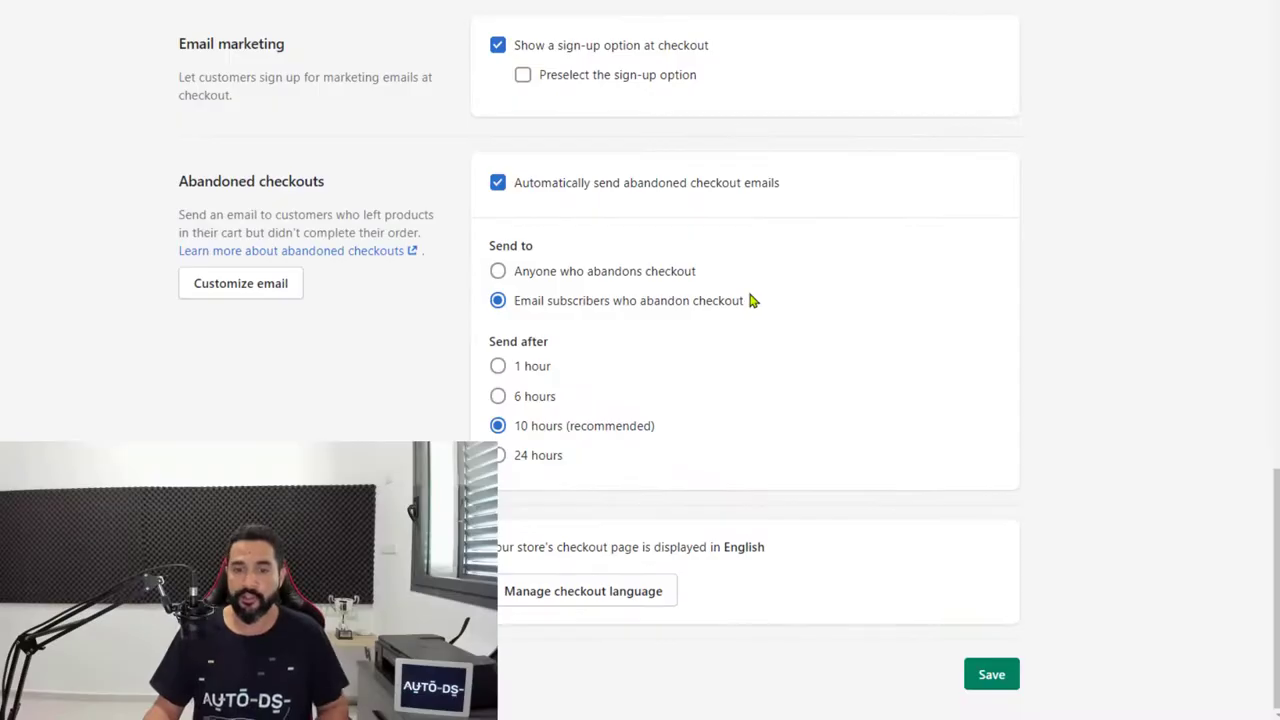
{"action": "left_click", "coordinate": [995, 676]}
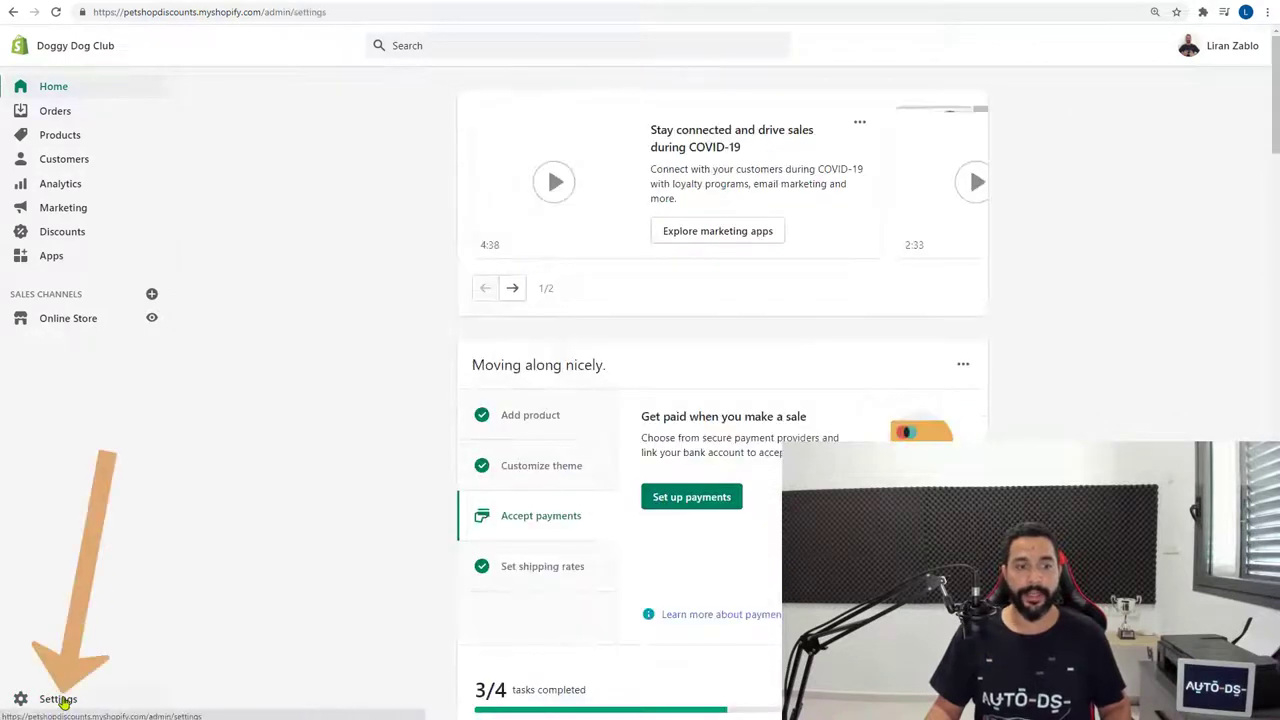
Open Manage rates for the General profile under Settings > Shipping and delivery
{"action": "left_click", "coordinate": [60, 699]}
{"action": "left_click", "coordinate": [501, 378]}
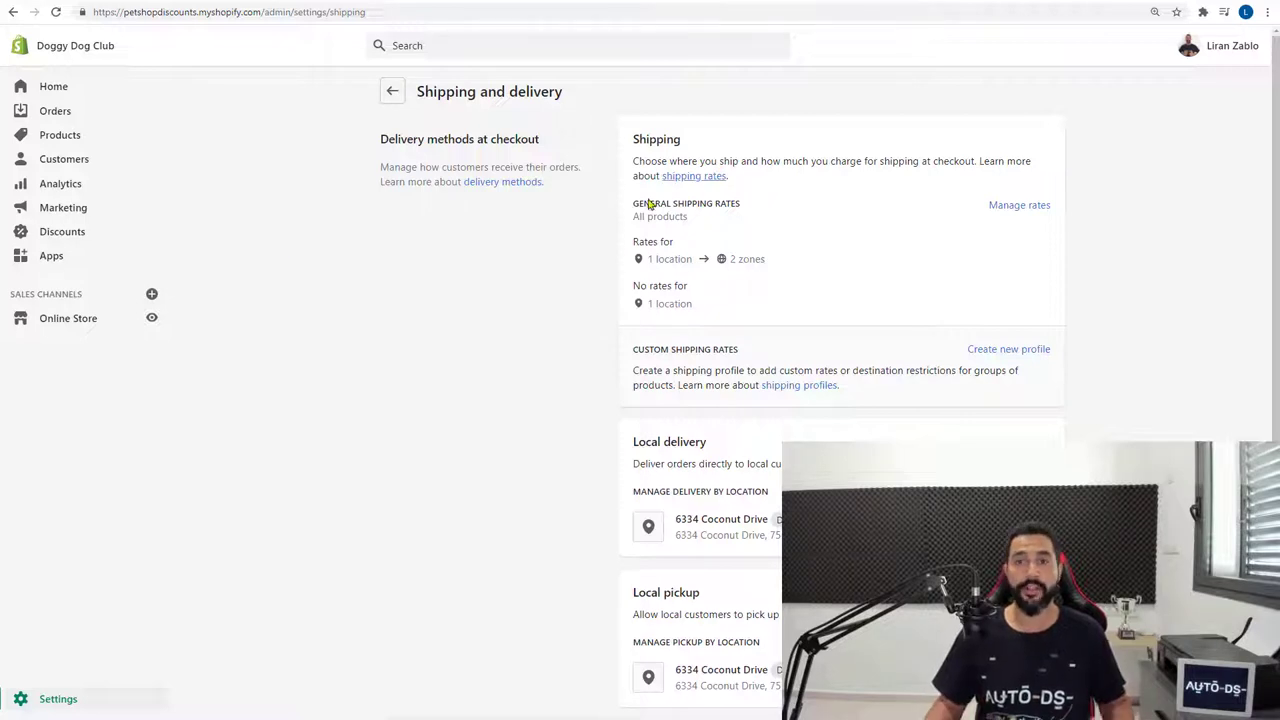
{"action": "left_click", "coordinate": [1012, 207]}
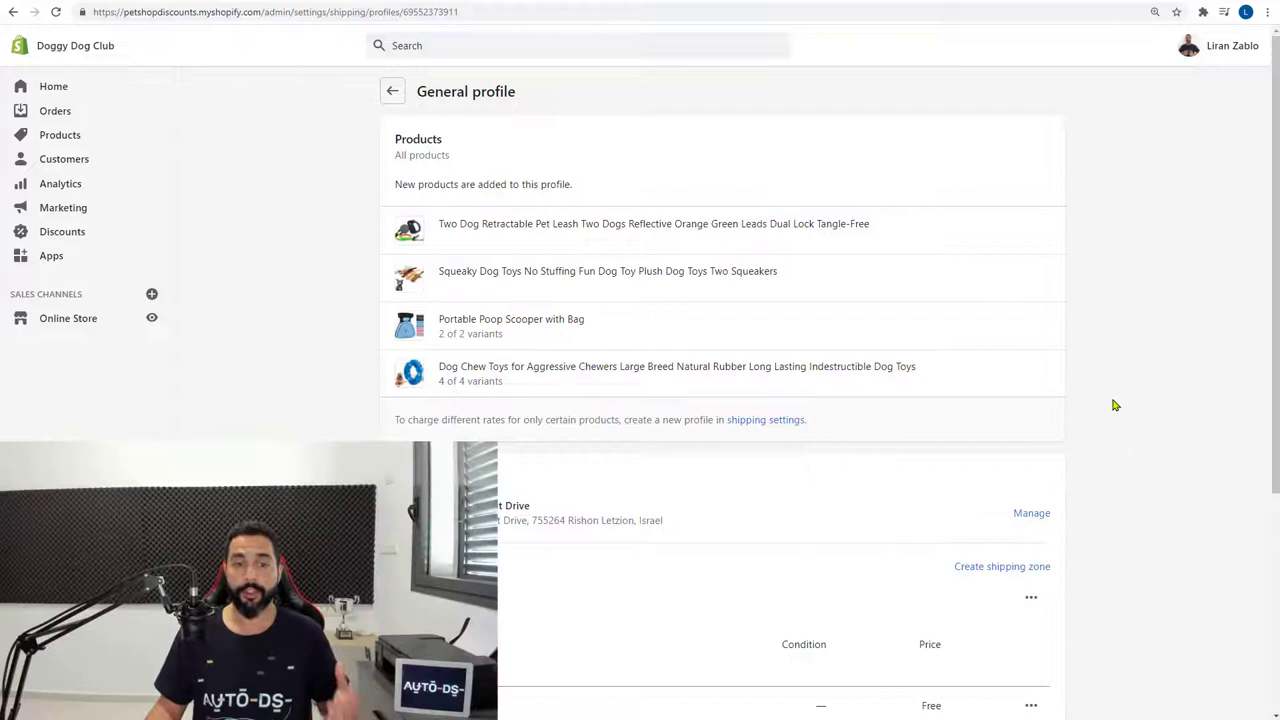
{"action": "scroll", "coordinate": [580, 390], "scroll_direction": "down", "scroll_amount": 1}
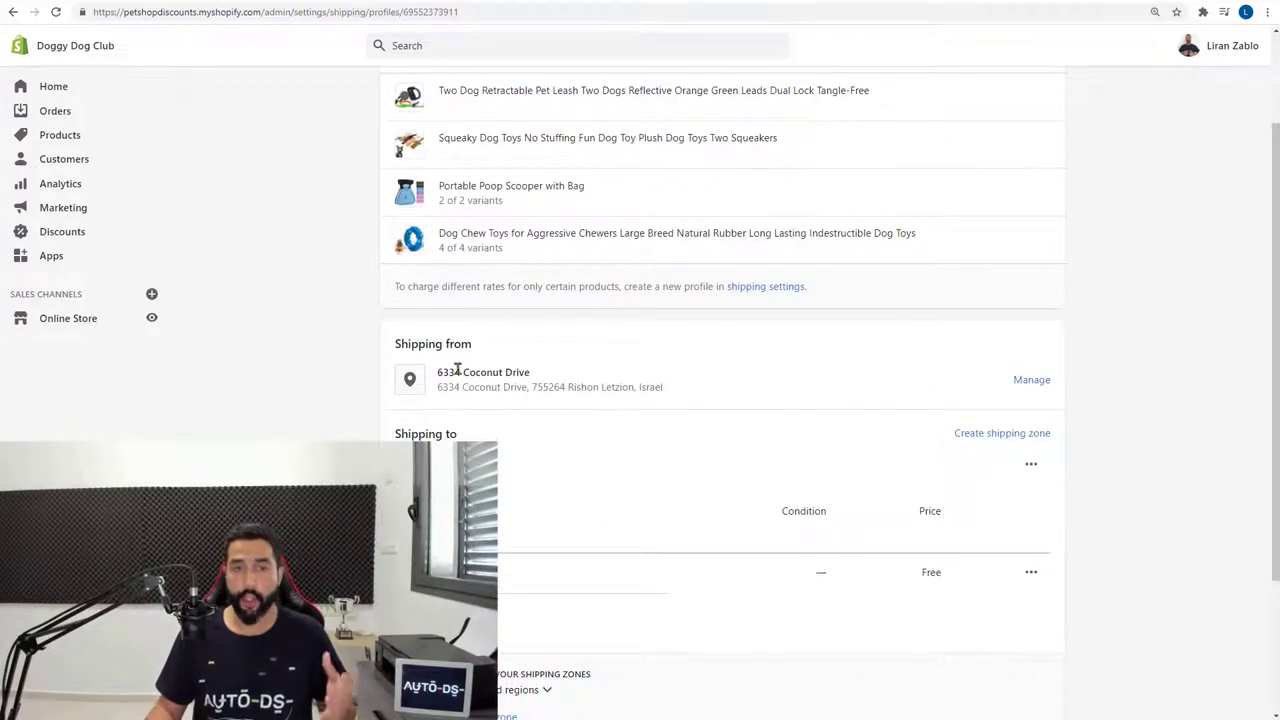
{"action": "left_click_drag", "start_coordinate": [465, 388], "coordinate": [655, 388]}
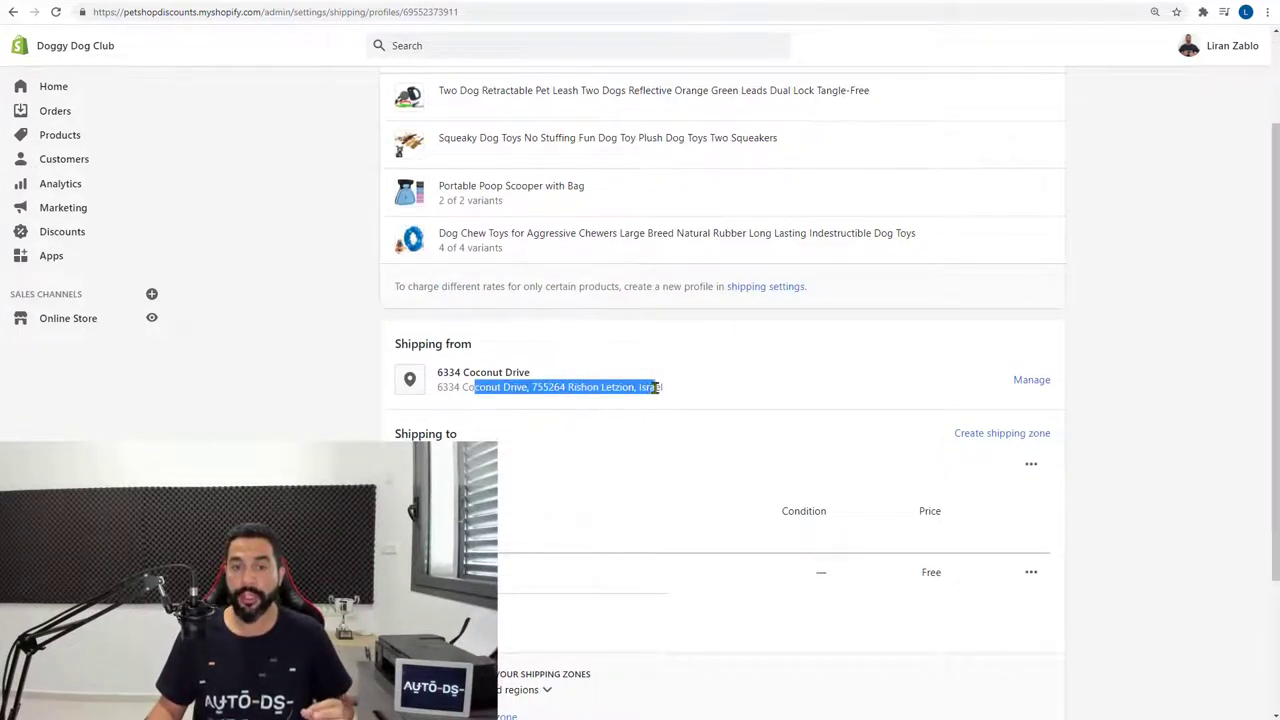
{"action": "left_click", "coordinate": [655, 388]}
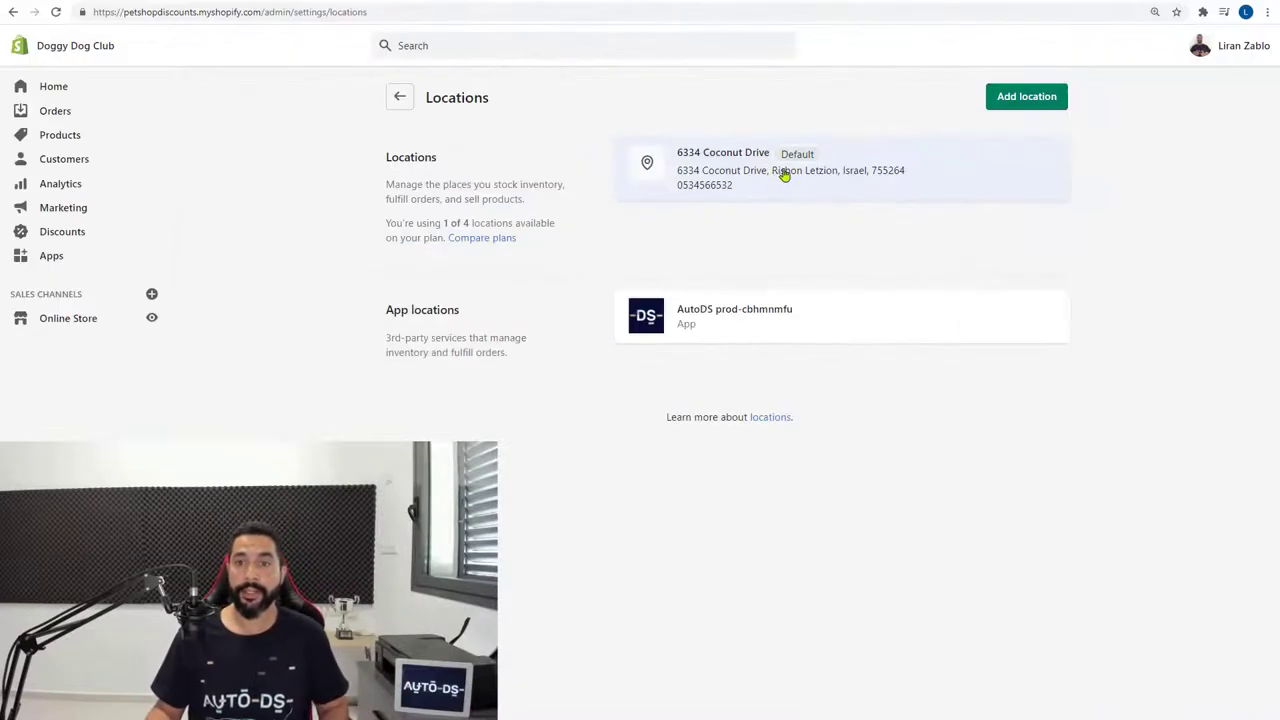
Add a new location named 'US Warehouse' and move into its Address field
{"action": "left_click", "coordinate": [1020, 103]}
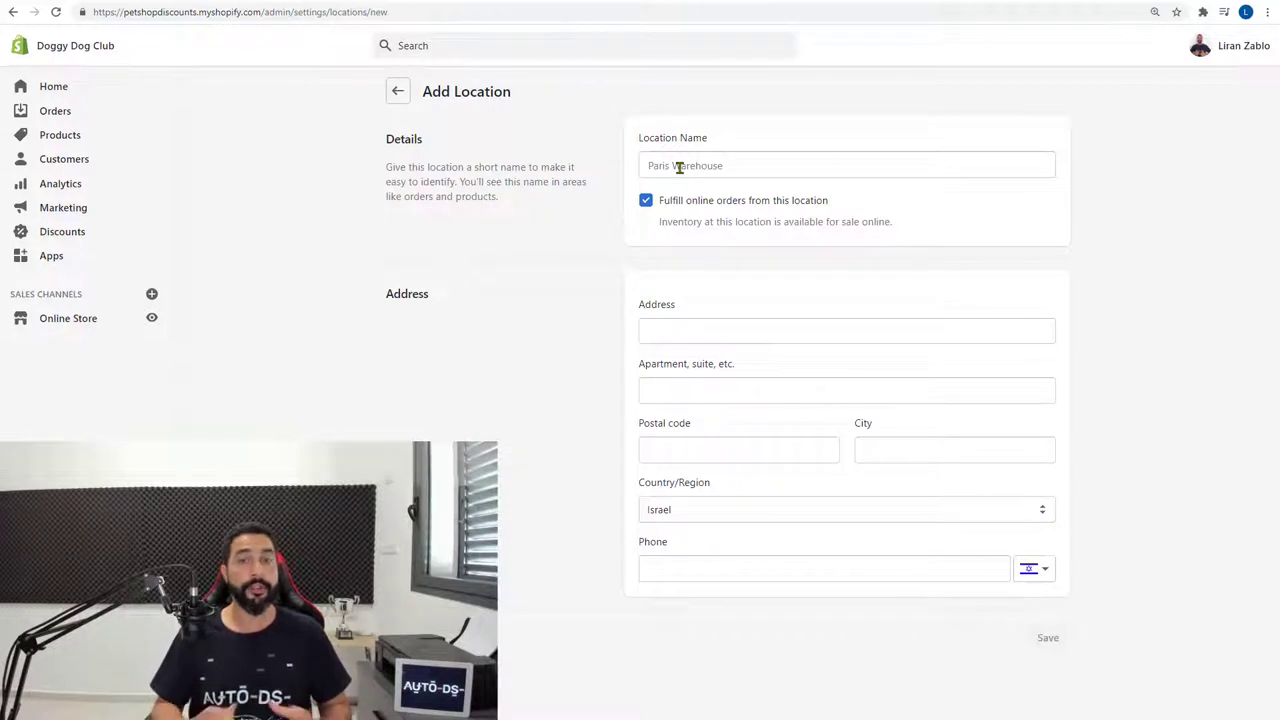
{"action": "left_click", "coordinate": [679, 168]}
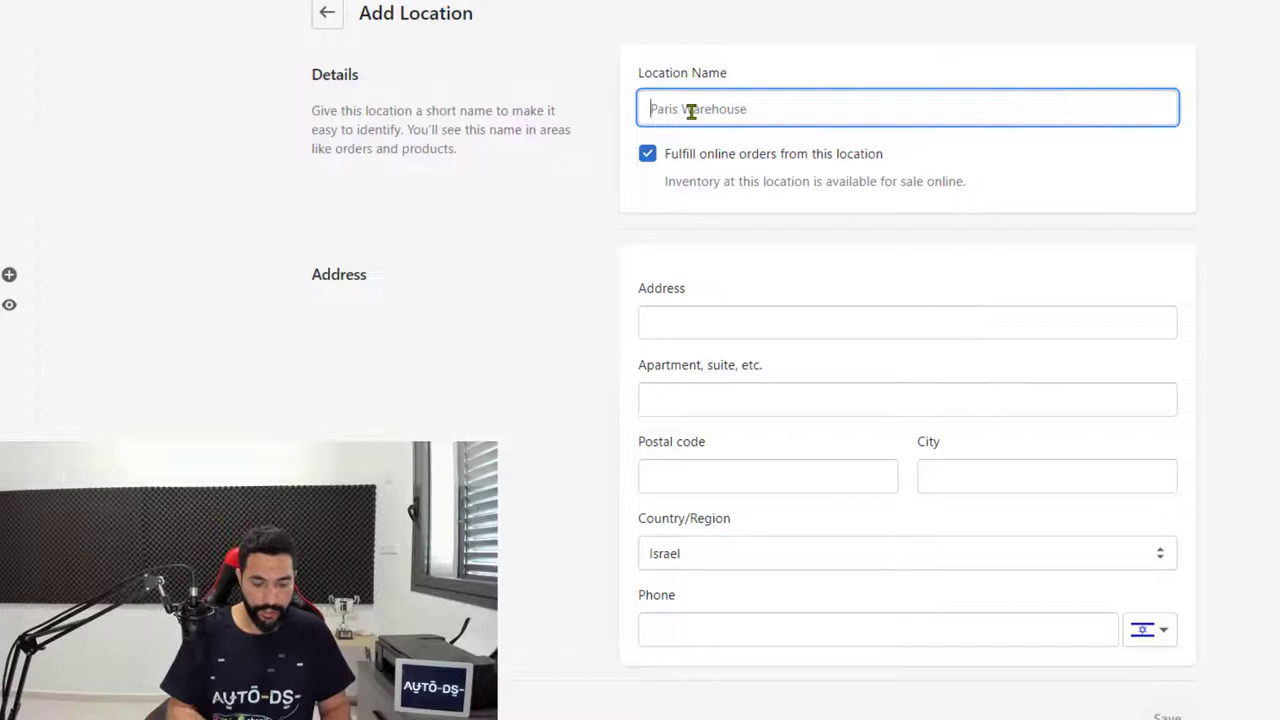
{"action": "type", "text": "US Warehouse"}
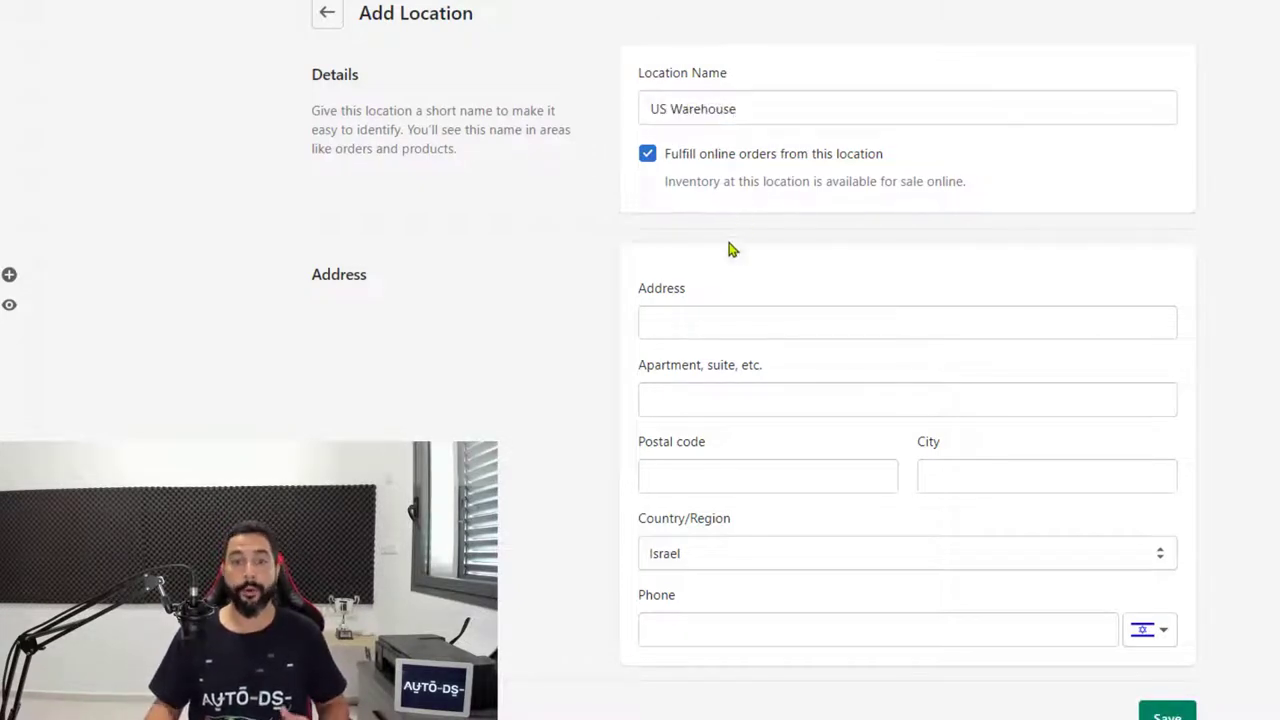
{"action": "left_click", "coordinate": [680, 333]}
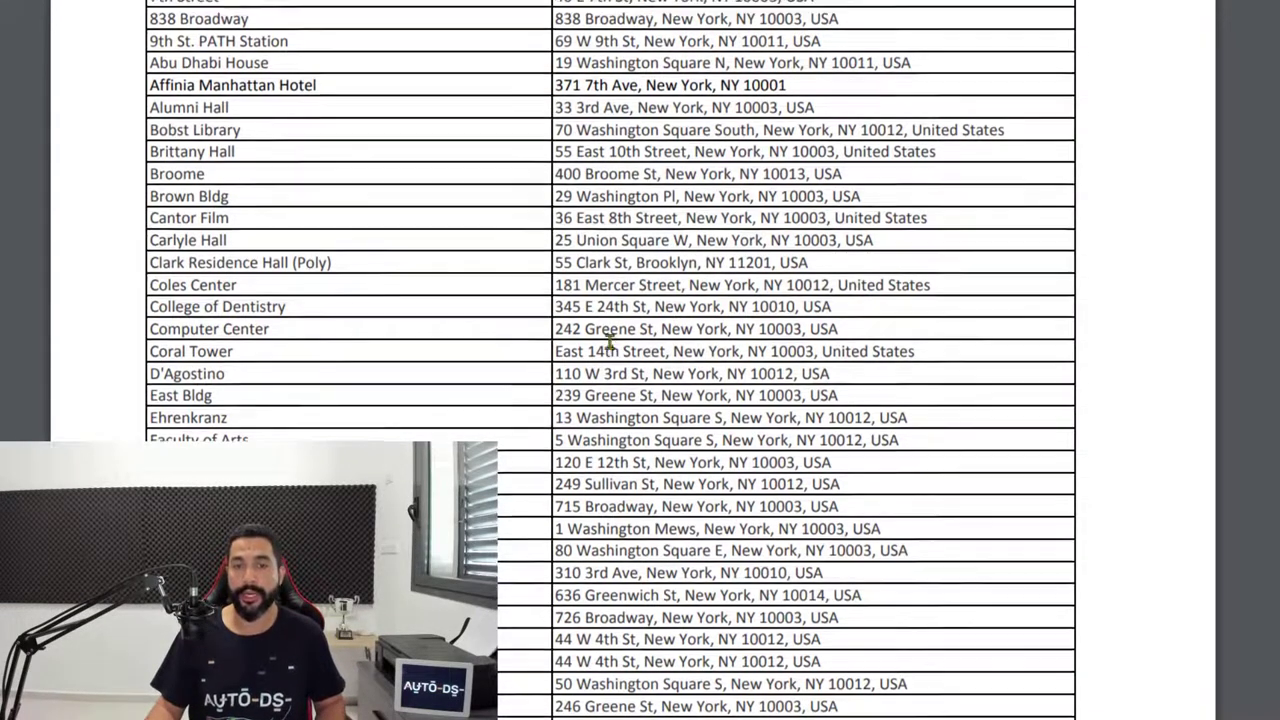
{"action": "scroll", "coordinate": [609, 337], "scroll_direction": "down", "scroll_amount": 2}
{"action": "left_click_drag", "start_coordinate": [560, 332], "coordinate": [720, 332]}
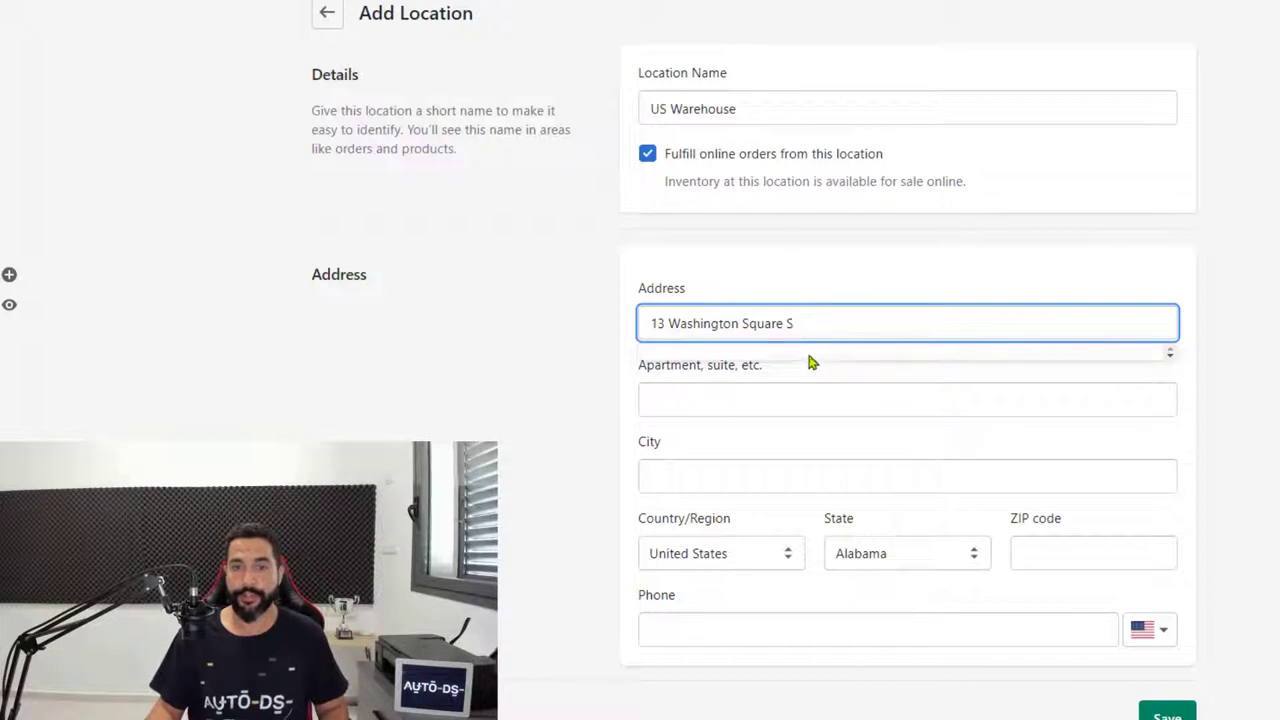
Give US Warehouse the 13 Washington Square, Salem, Massachusetts 01970 address and save it
{"action": "key", "text": "BackSpace"}
{"action": "key", "text": "BackSpace"}
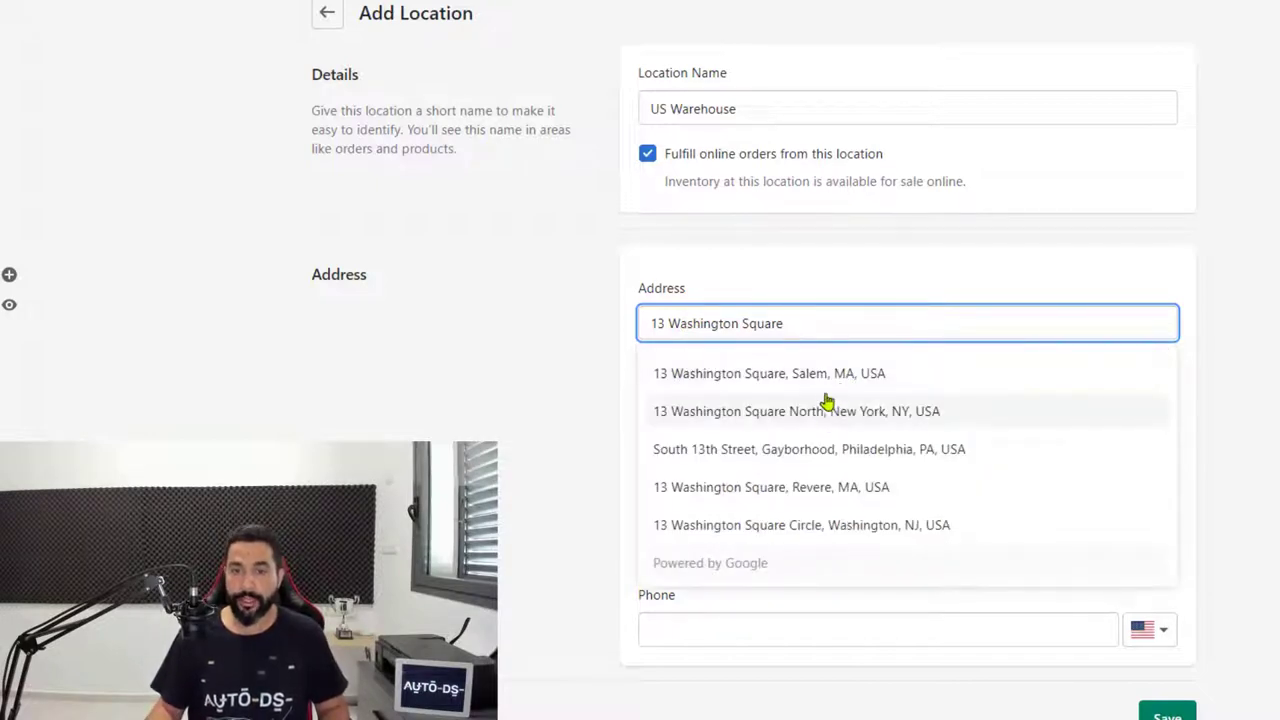
{"action": "left_click", "coordinate": [828, 390]}
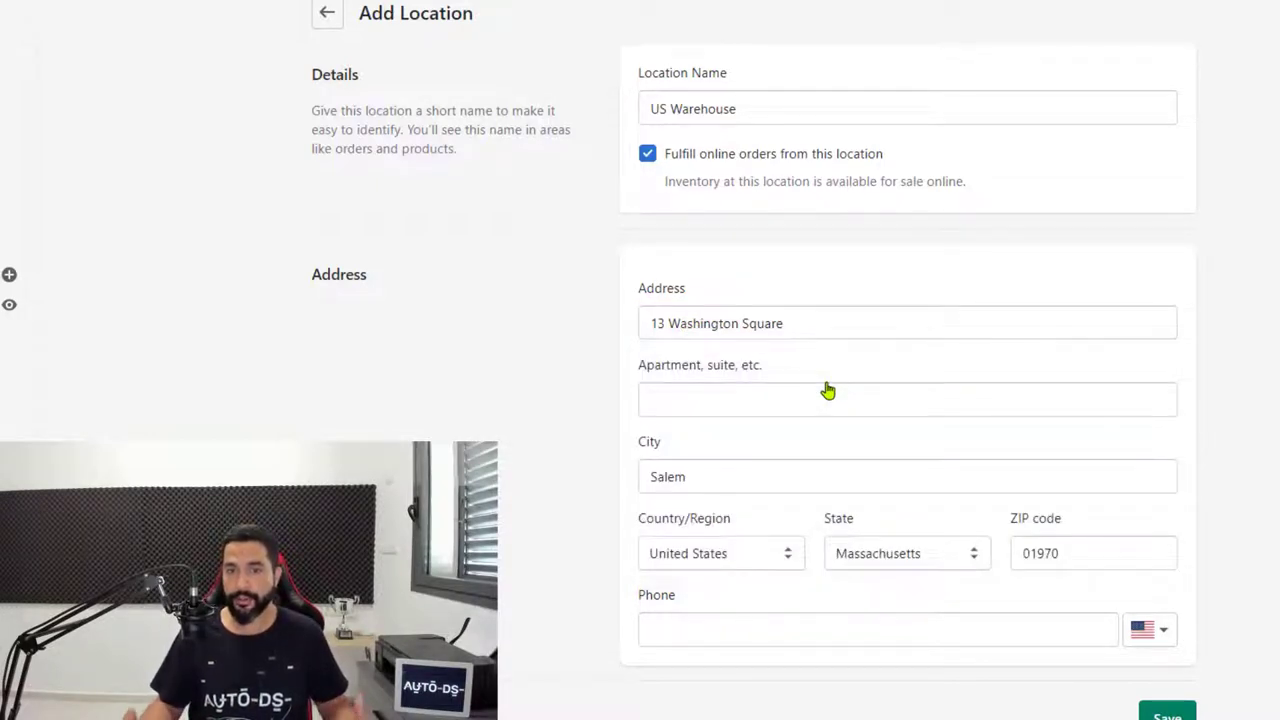
{"action": "left_click", "coordinate": [790, 341]}
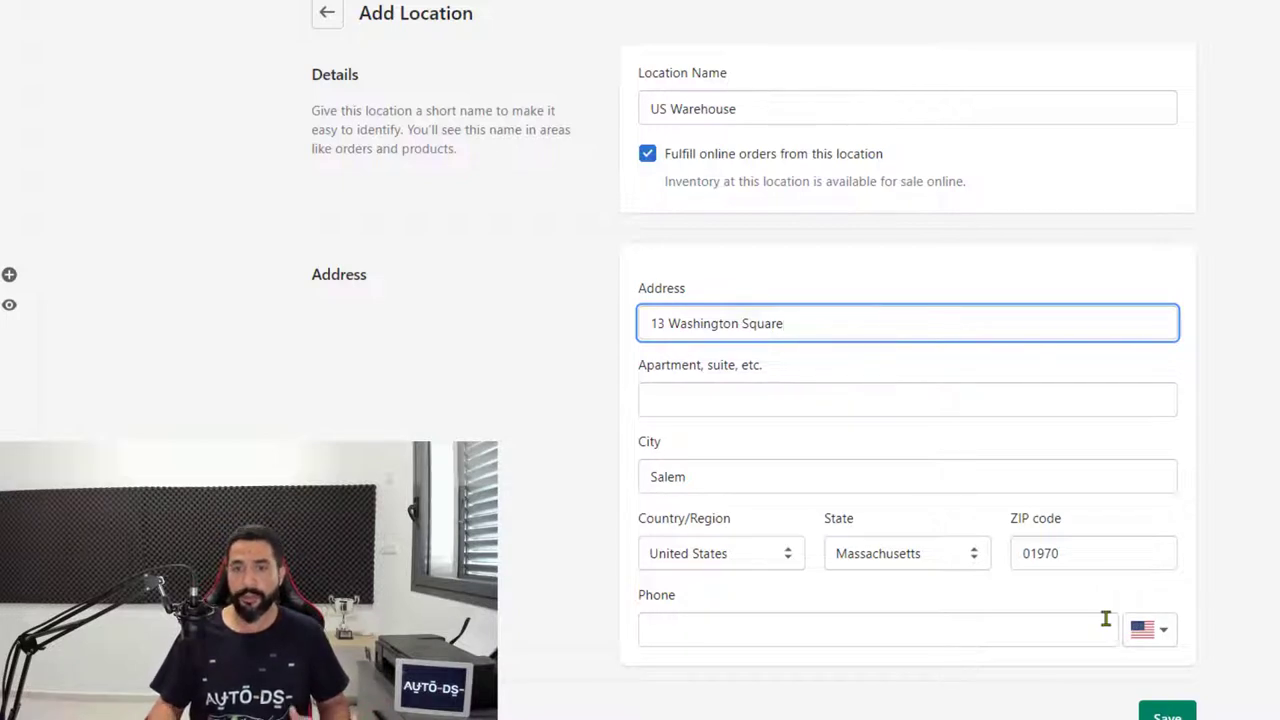
{"action": "left_click", "coordinate": [1167, 715]}
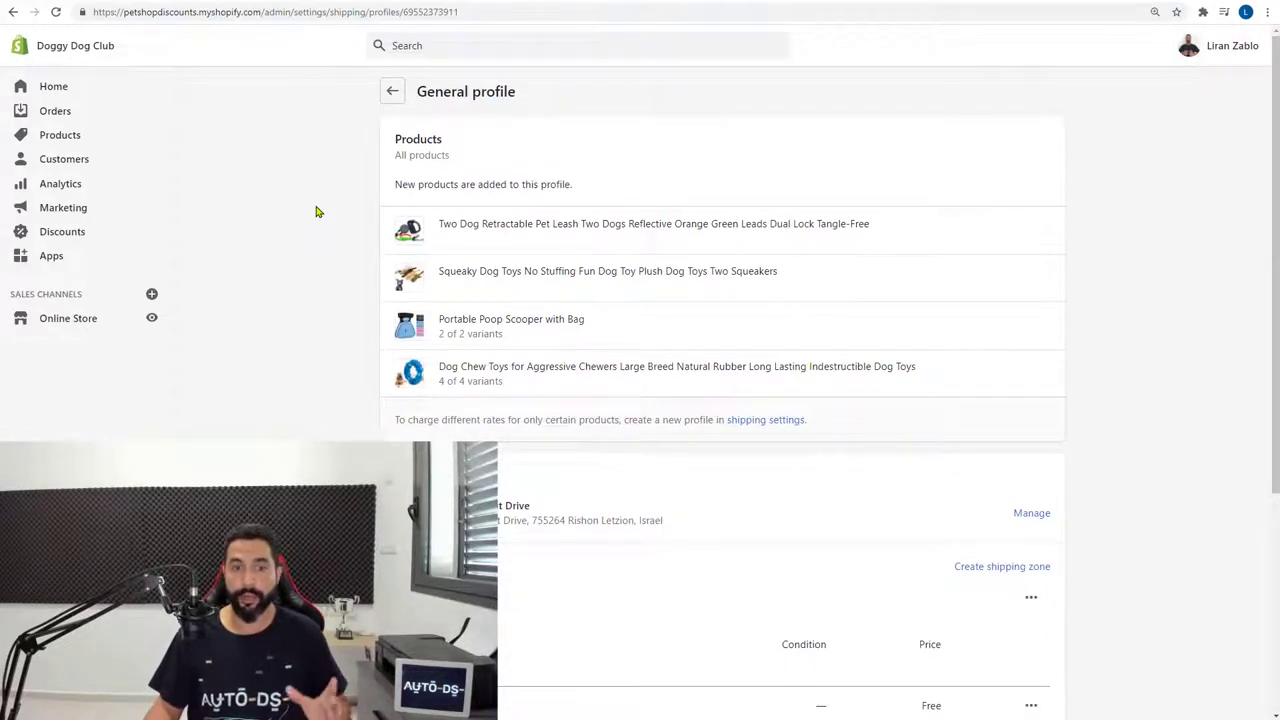
{"action": "left_click", "coordinate": [1004, 478]}
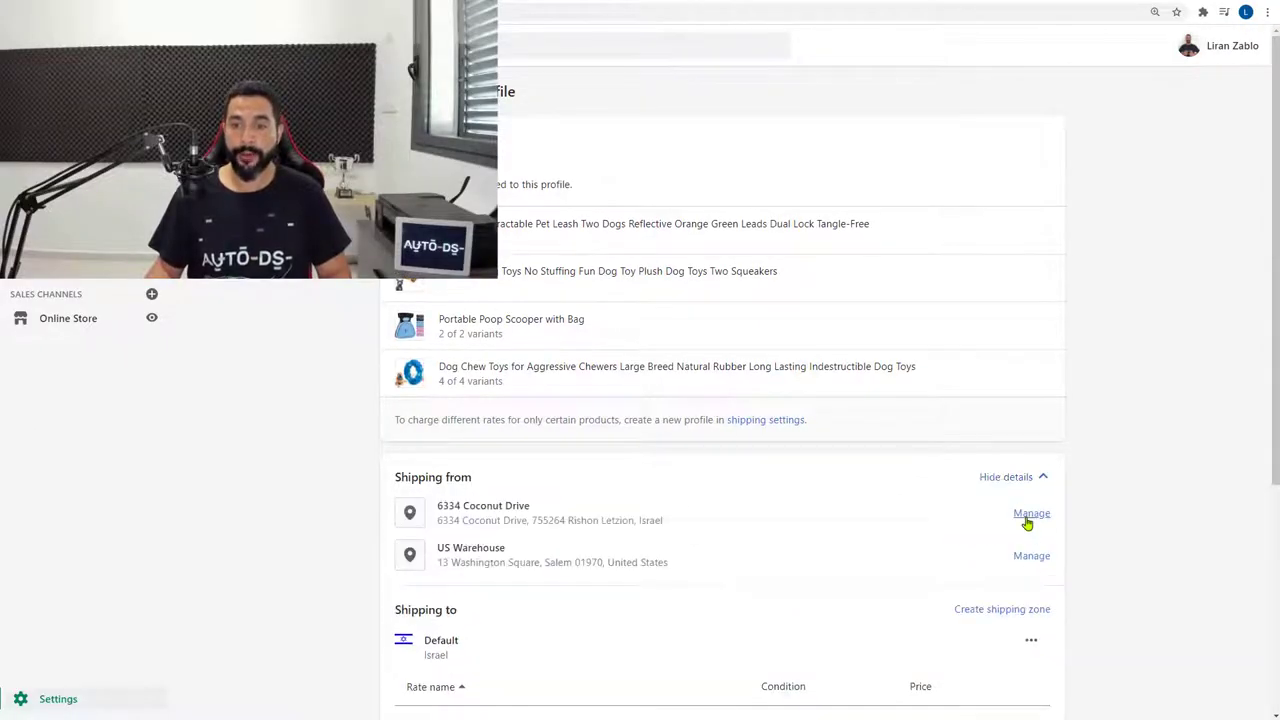
{"action": "left_click", "coordinate": [1032, 515]}
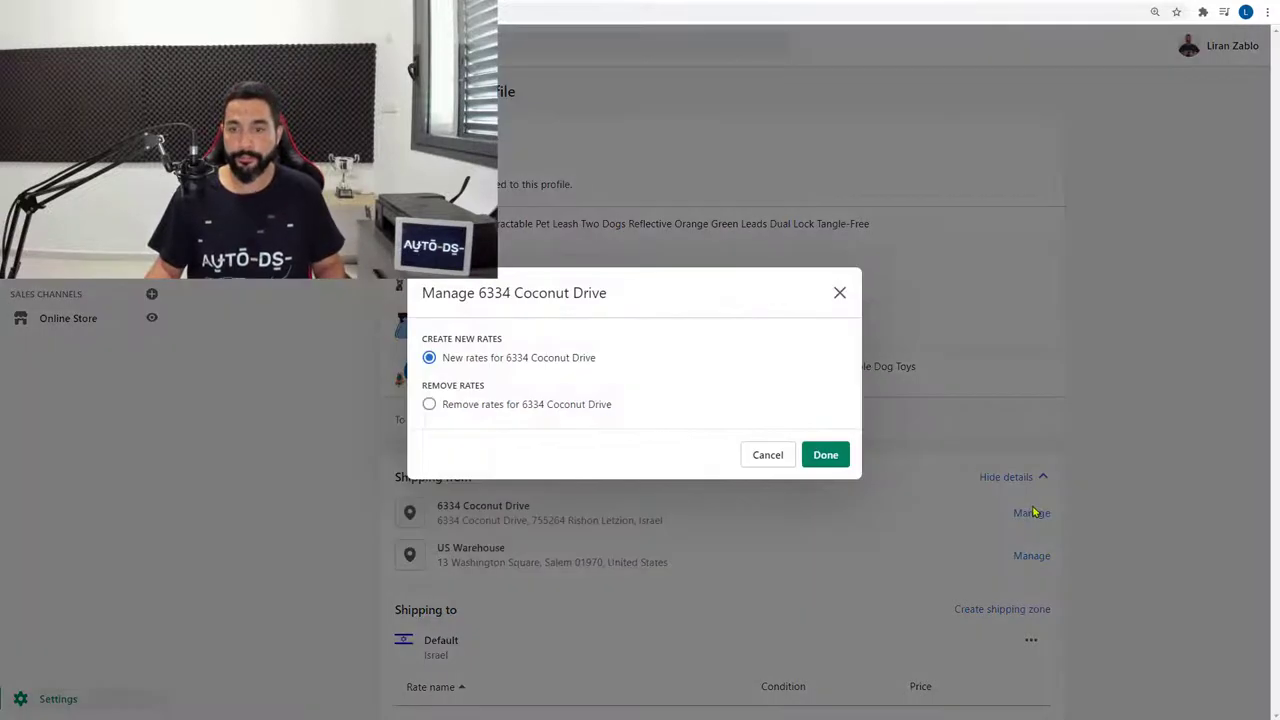
{"action": "left_click", "coordinate": [429, 406]}
{"action": "left_click", "coordinate": [823, 459]}
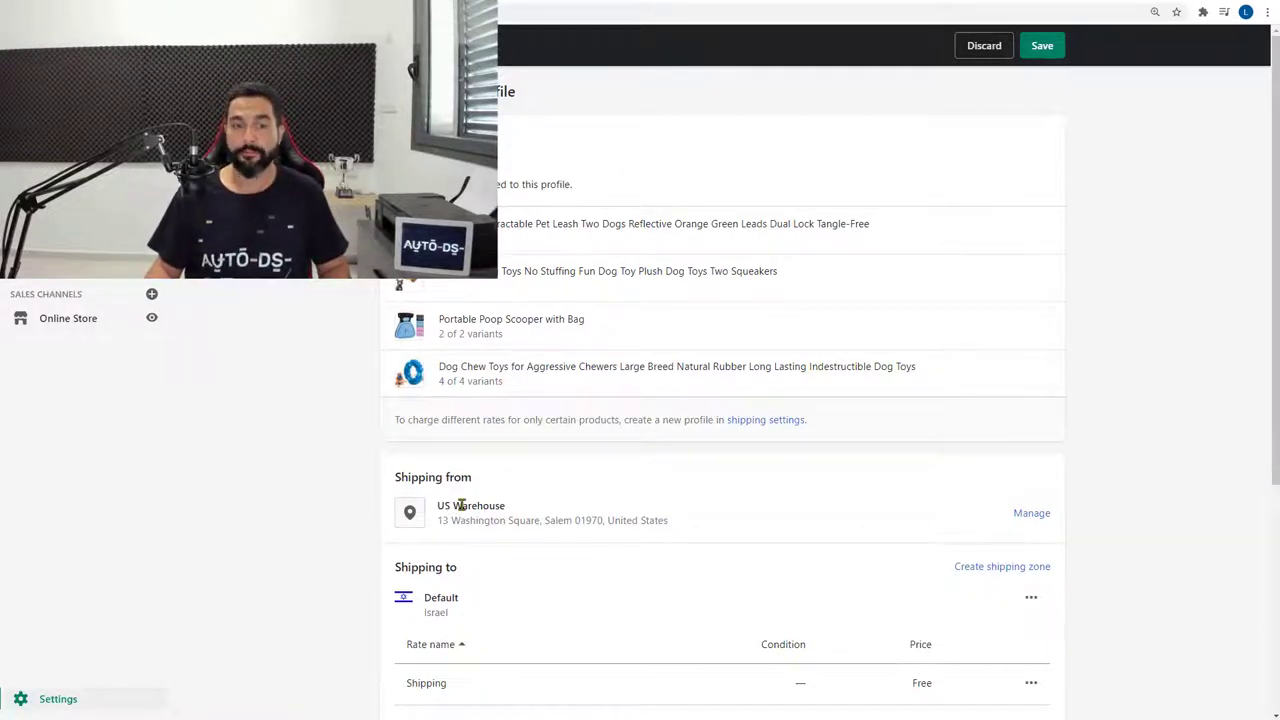
Delete the Default Israel shipping zone from the General profile
{"action": "scroll", "coordinate": [456, 500], "scroll_direction": "down", "scroll_amount": 1}
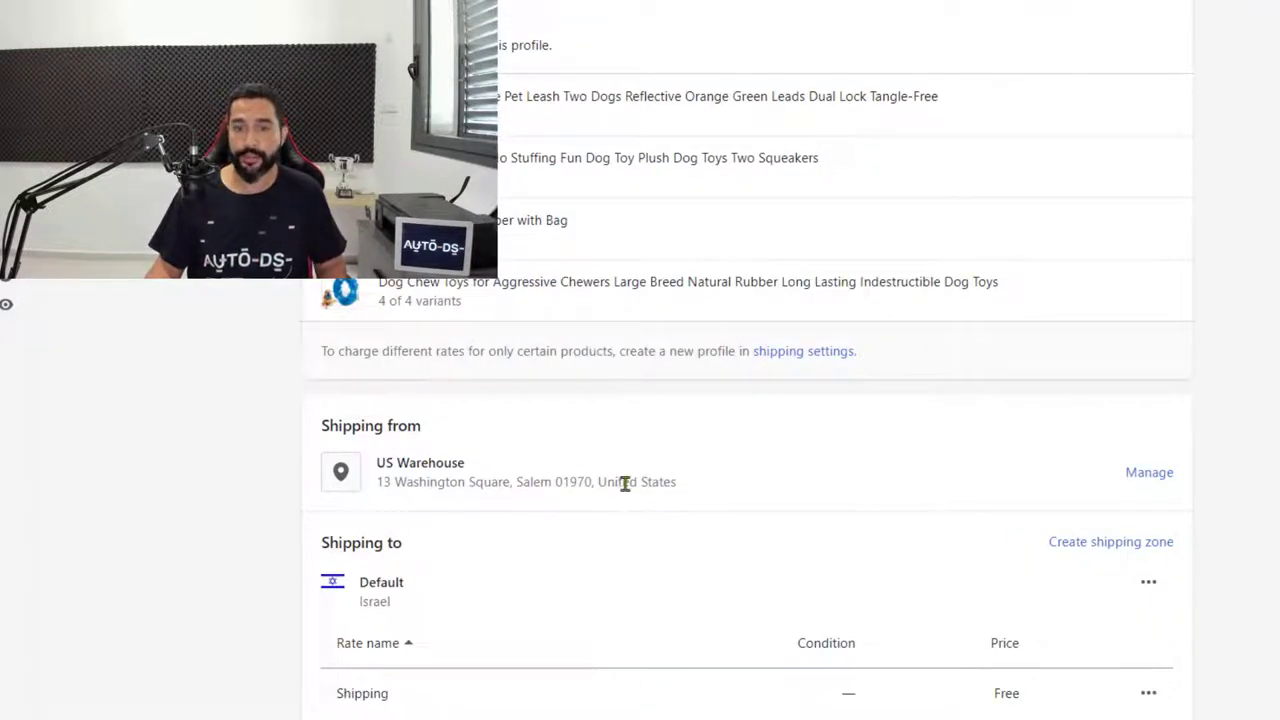
{"action": "left_click", "coordinate": [1150, 590]}
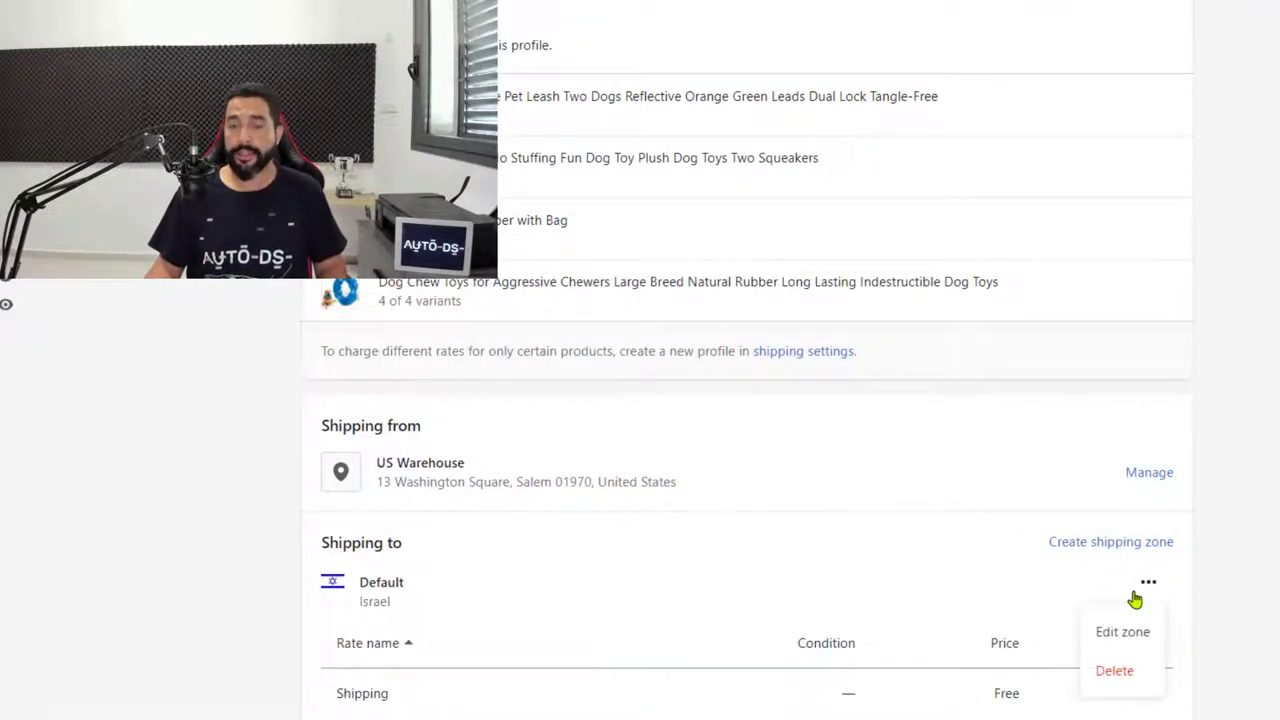
{"action": "left_click", "coordinate": [1123, 679]}
{"action": "scroll", "coordinate": [700, 540], "scroll_direction": "down", "scroll_amount": 3}
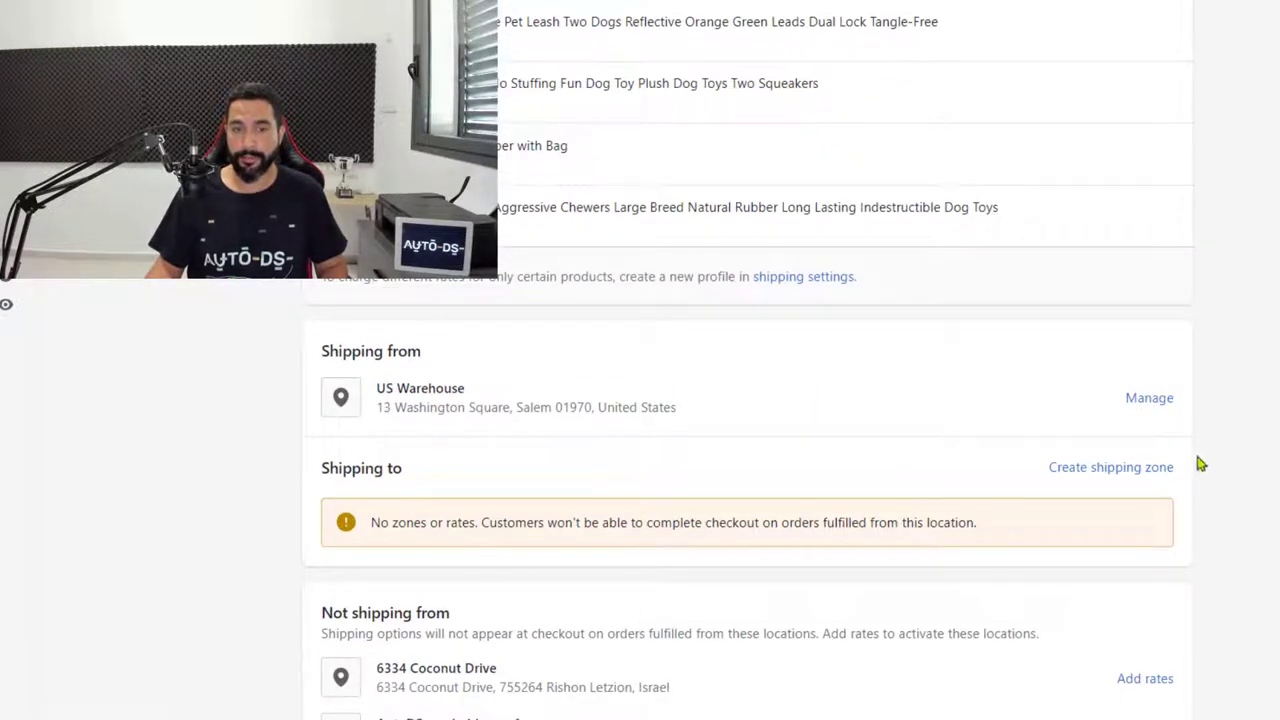
Create a shipping zone named 'Ship To USA' containing only the United States
{"action": "left_click", "coordinate": [1085, 469]}
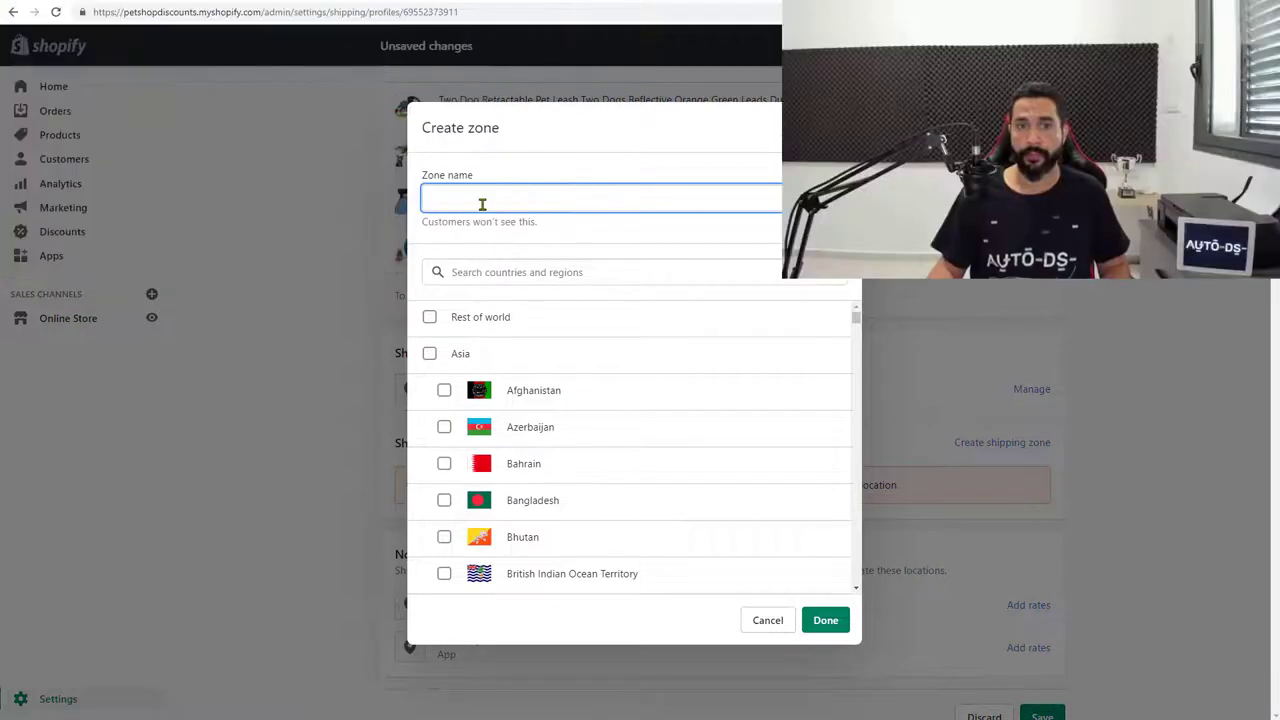
{"action": "type", "text": "Ship "}
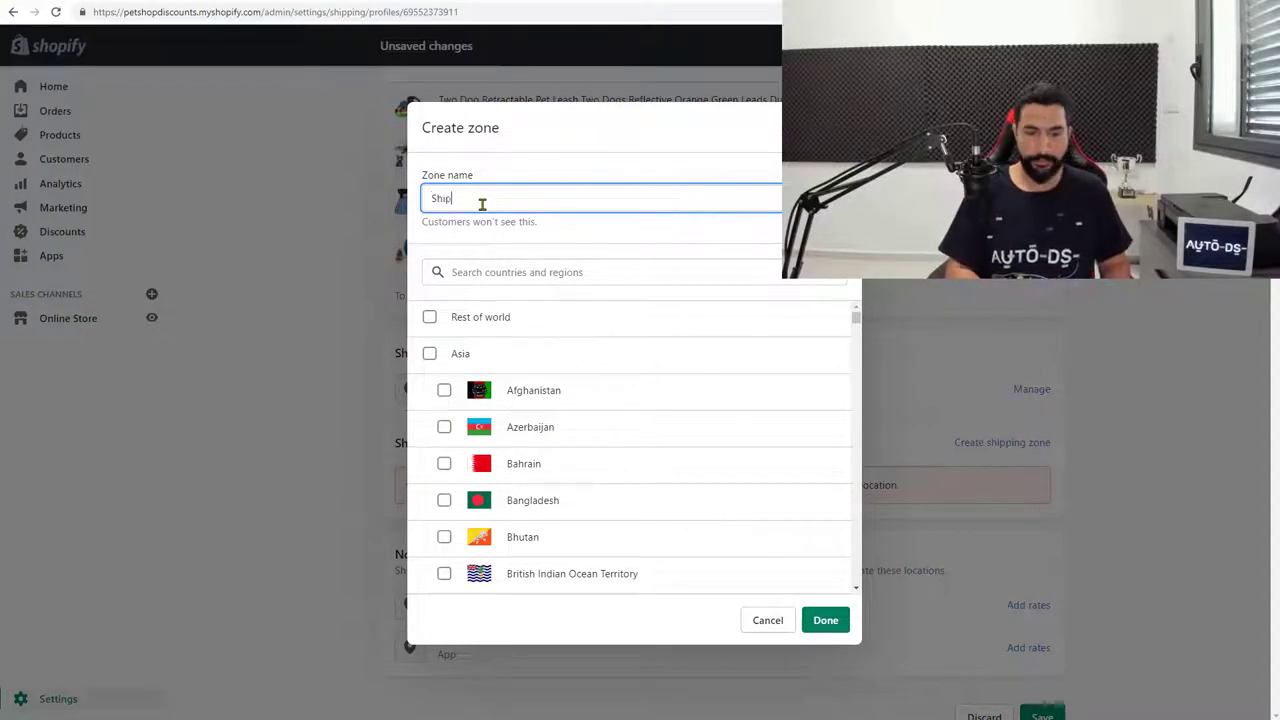
{"action": "type", "text": "To USA"}
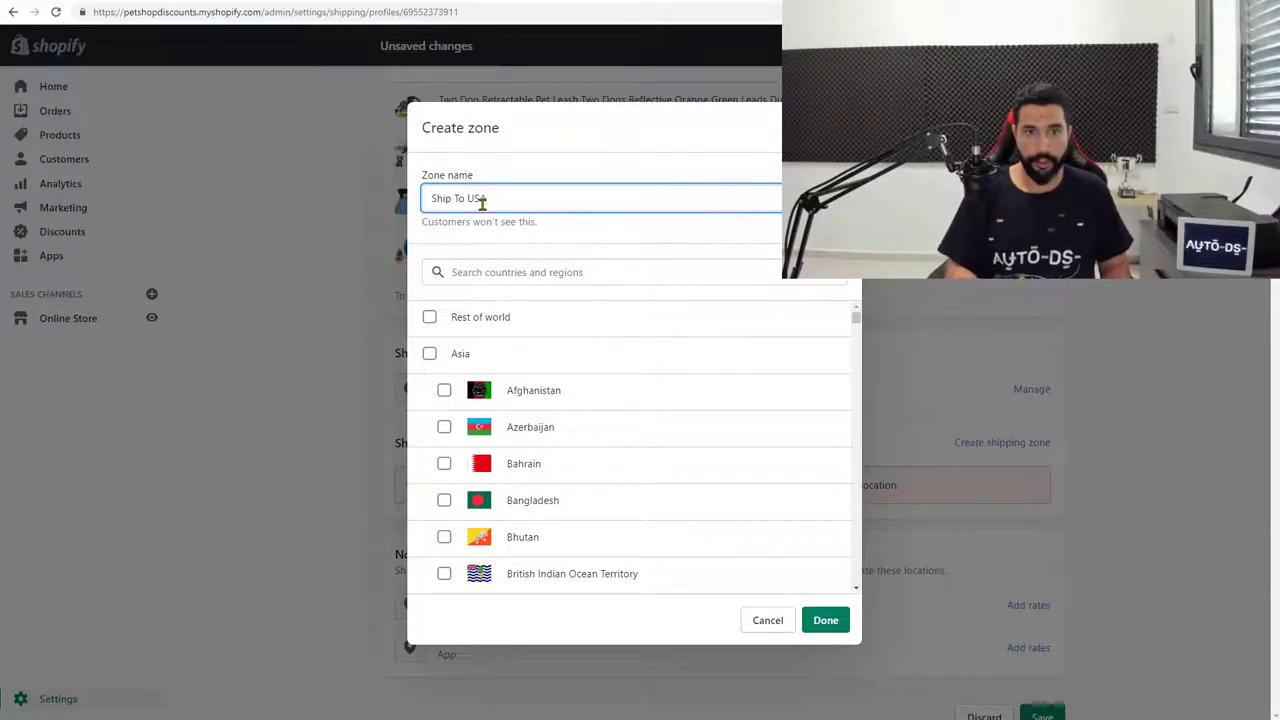
{"action": "left_click", "coordinate": [484, 270]}
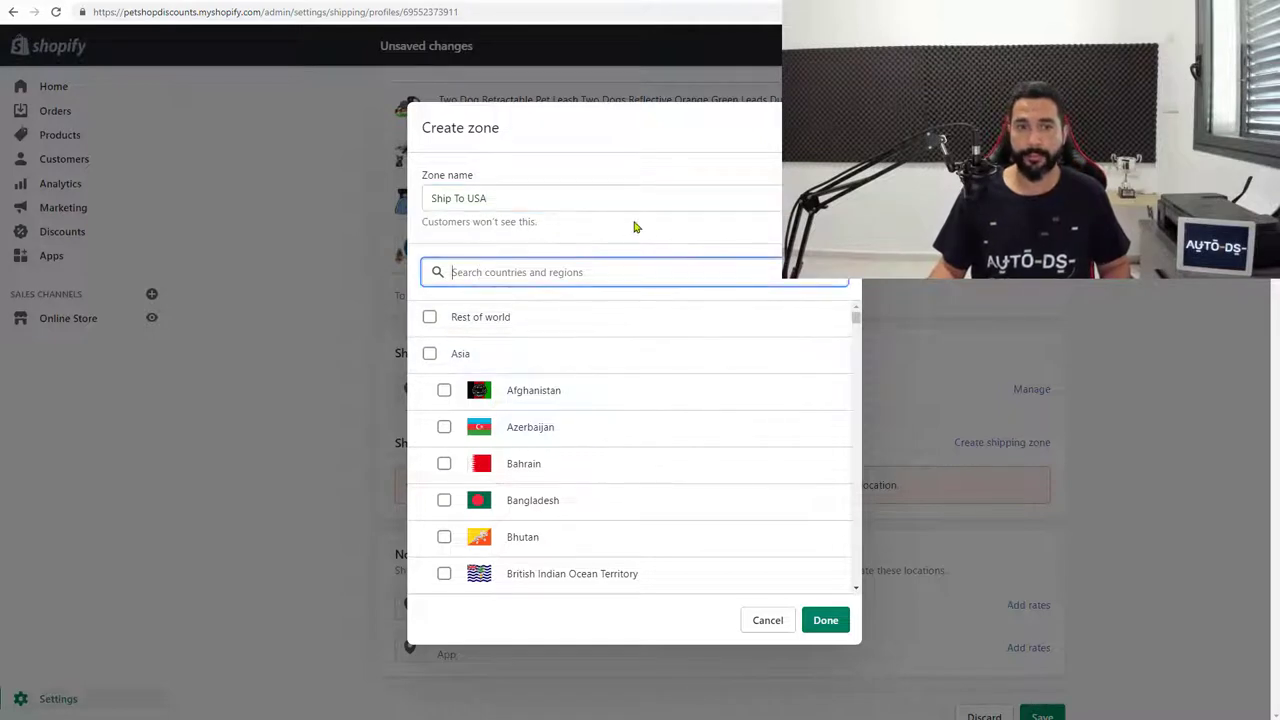
{"action": "type", "text": "united"}
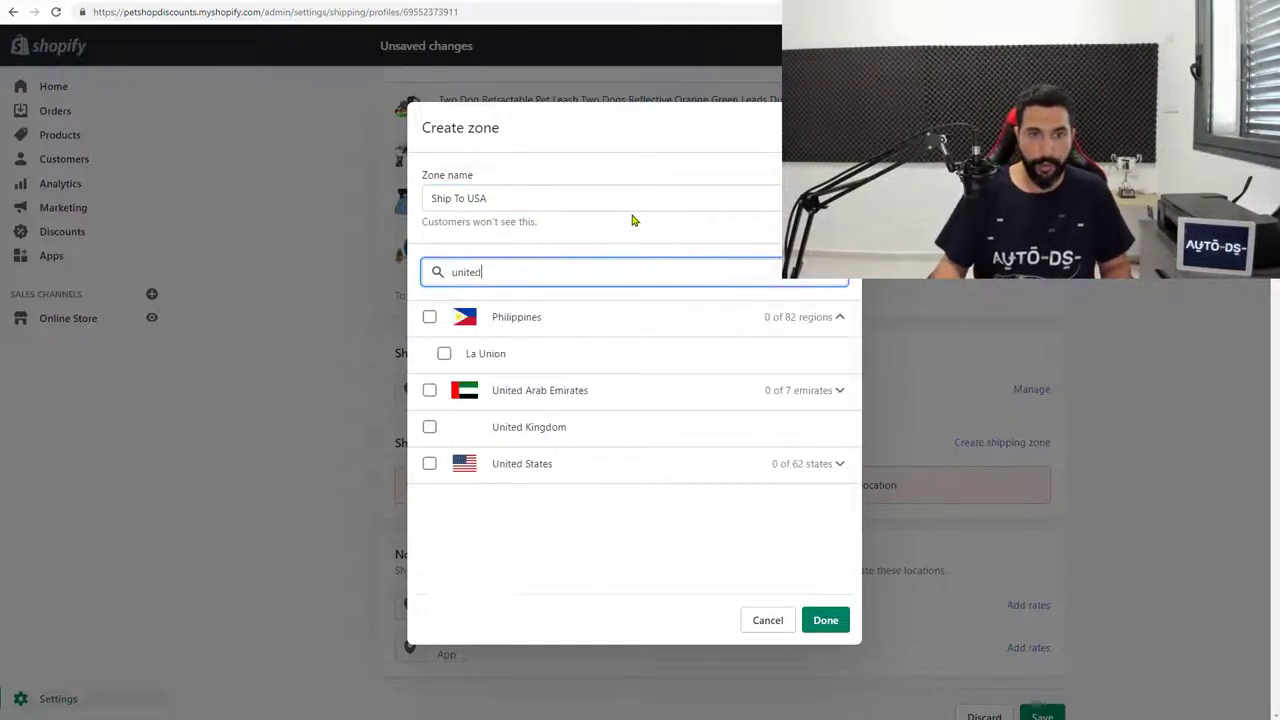
{"action": "left_click", "coordinate": [431, 391]}
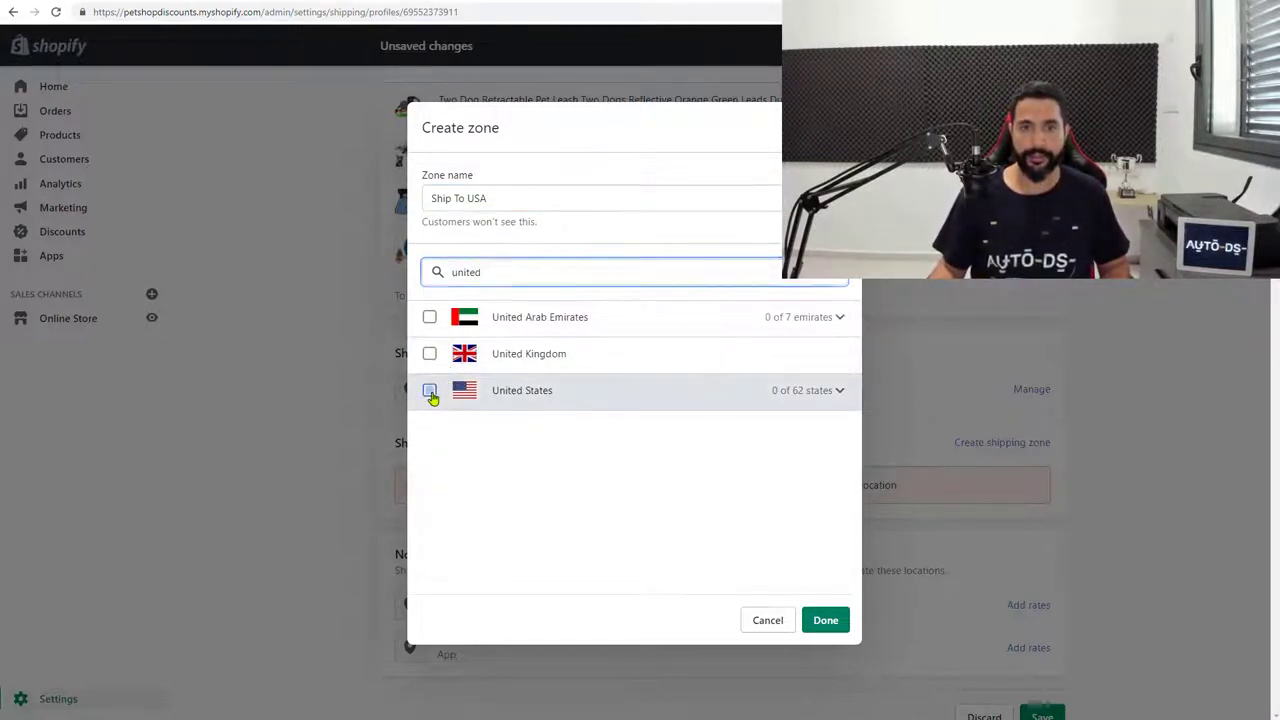
{"action": "left_click", "coordinate": [823, 619]}
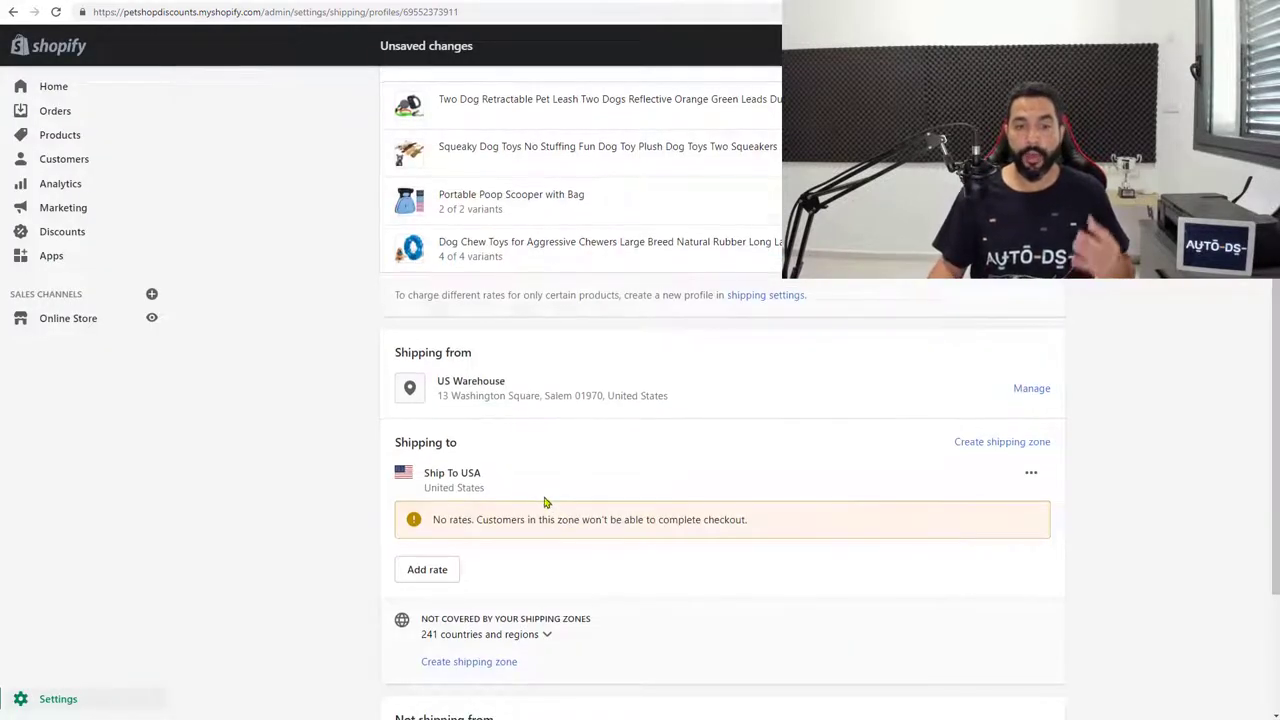
{"action": "scroll", "coordinate": [546, 503], "scroll_direction": "down", "scroll_amount": 1}
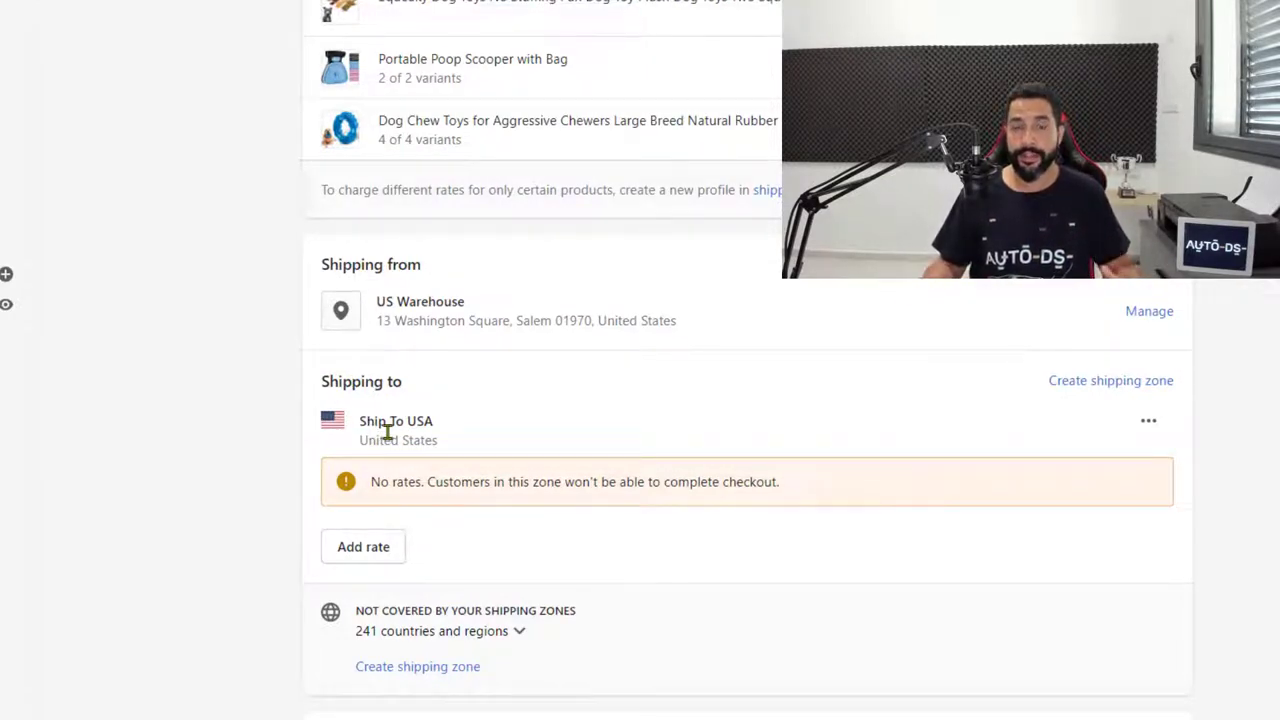
Add a custom rate named 'Free Shipping' with price 0.00 to the zone
{"action": "left_click", "coordinate": [377, 549]}
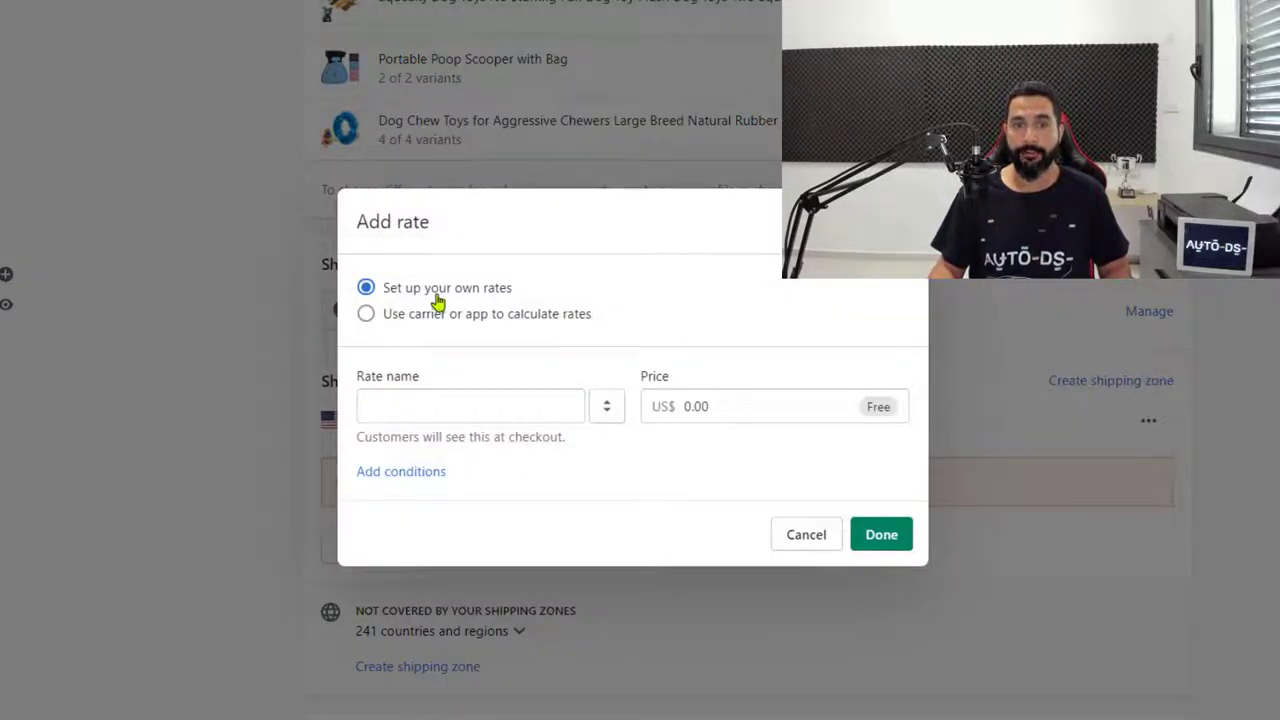
{"action": "left_click", "coordinate": [434, 406]}
{"action": "type", "text": "Free Shippi"}
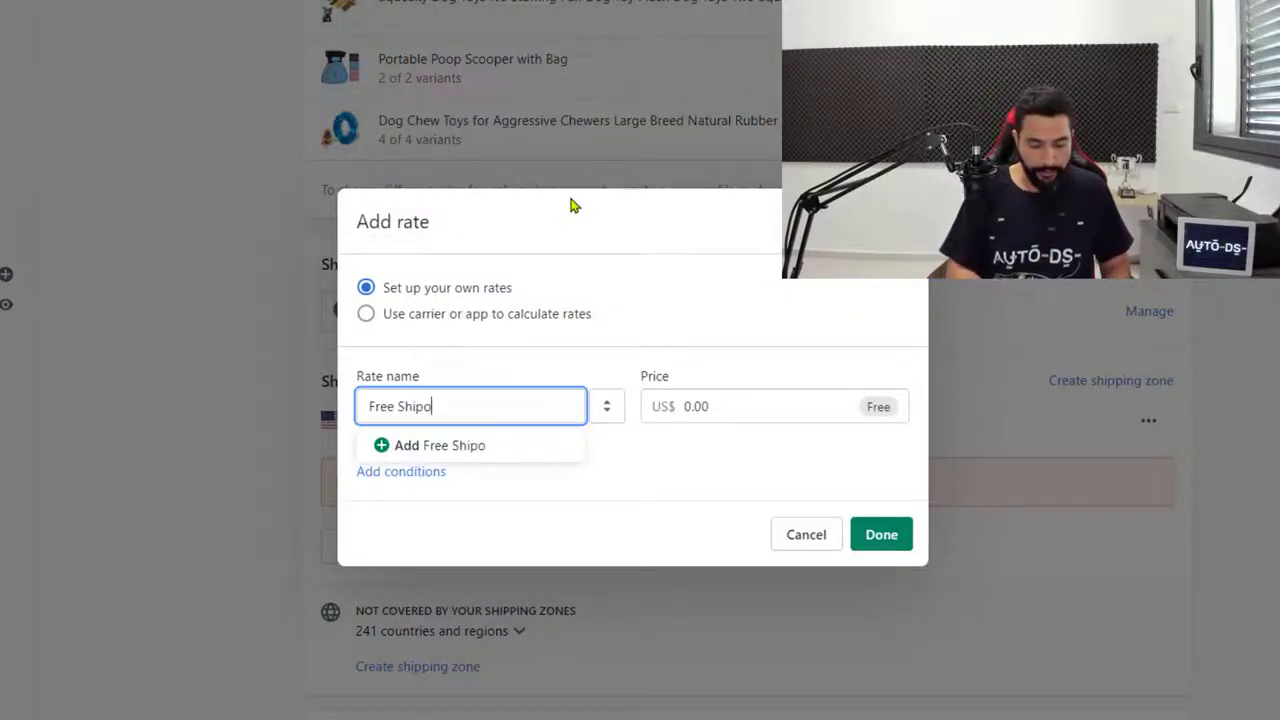
{"action": "key", "text": "BackSpace"}
{"action": "key", "text": "BackSpace"}
{"action": "type", "text": "ping"}
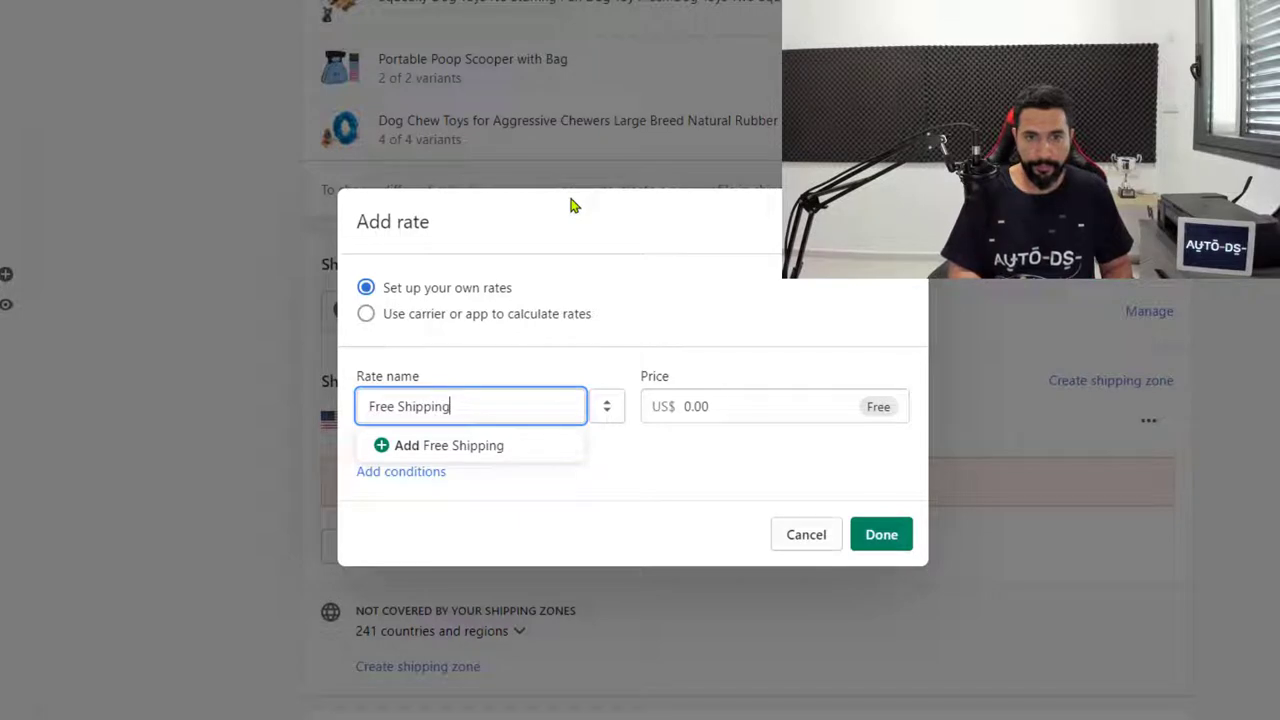
{"action": "left_click", "coordinate": [737, 406]}
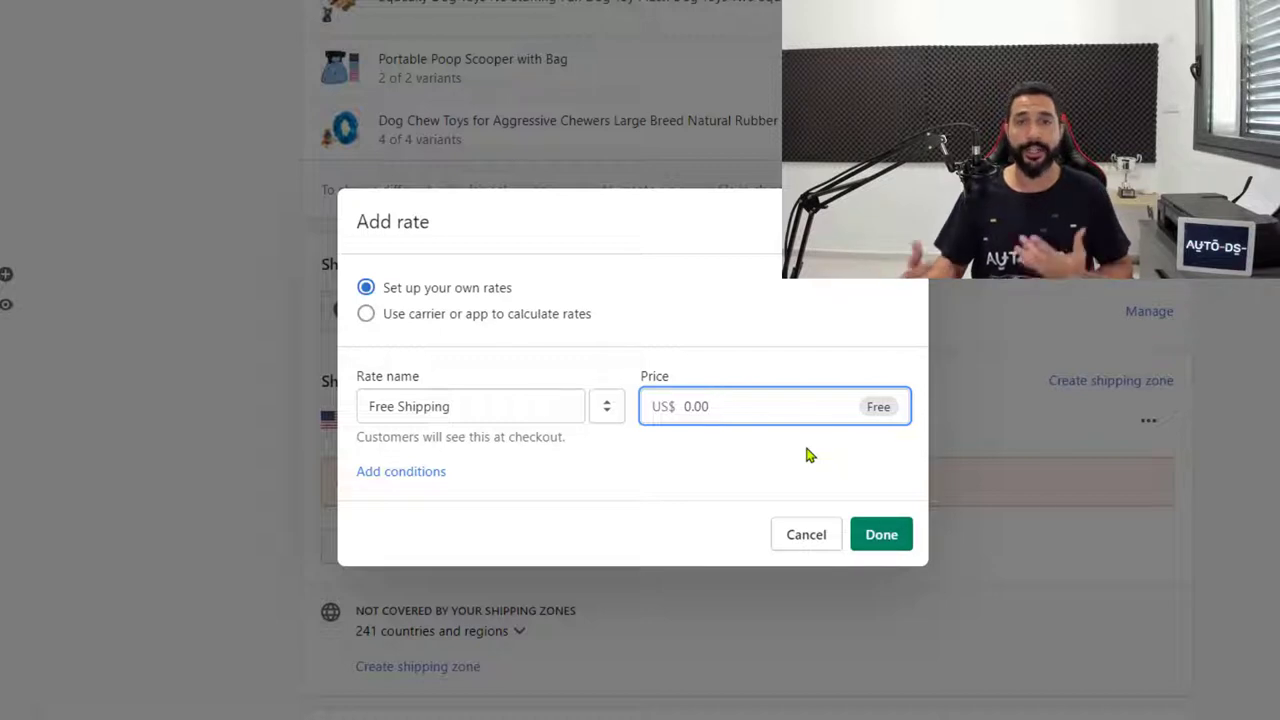
{"action": "left_click", "coordinate": [874, 540]}
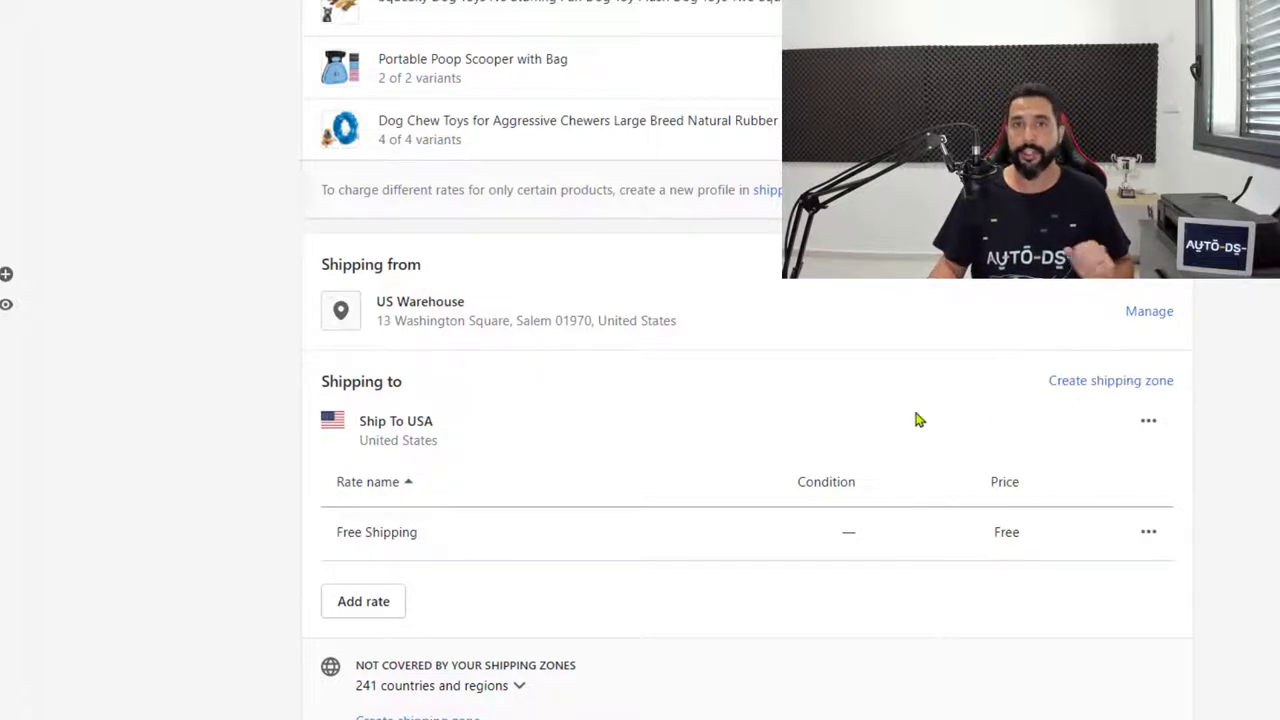
{"action": "scroll", "coordinate": [918, 420], "scroll_direction": "up", "scroll_amount": 2}
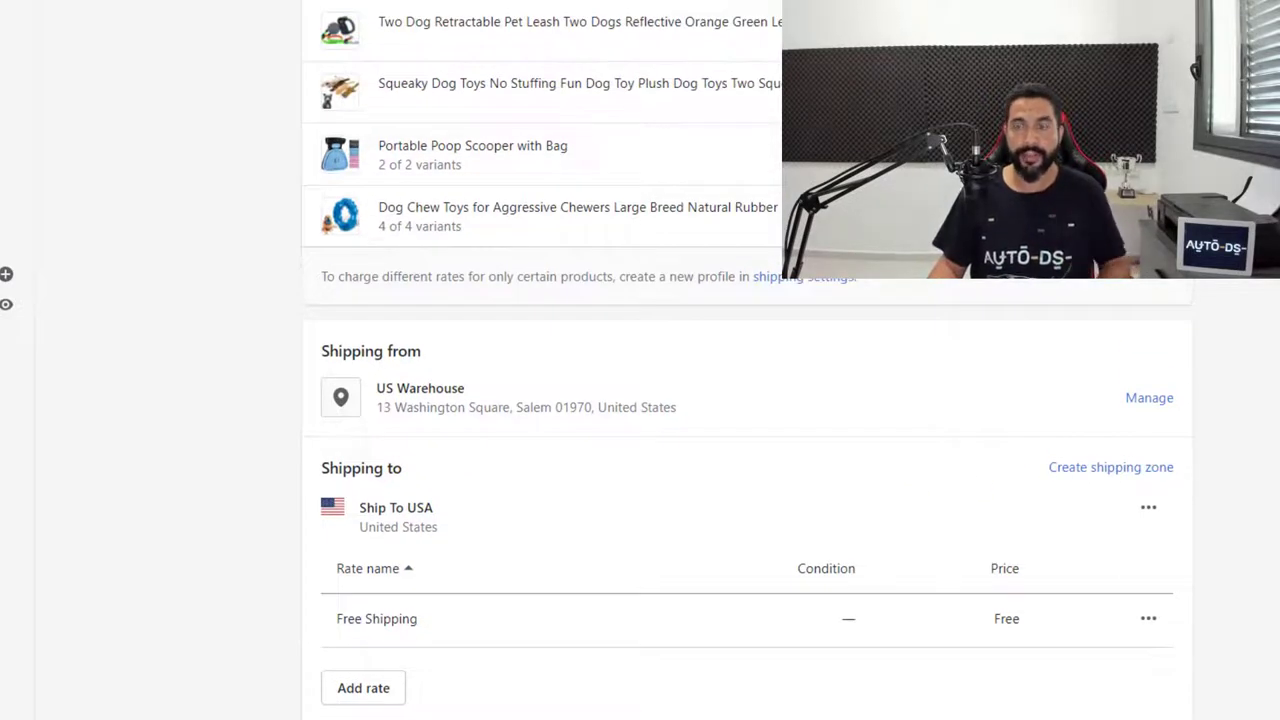